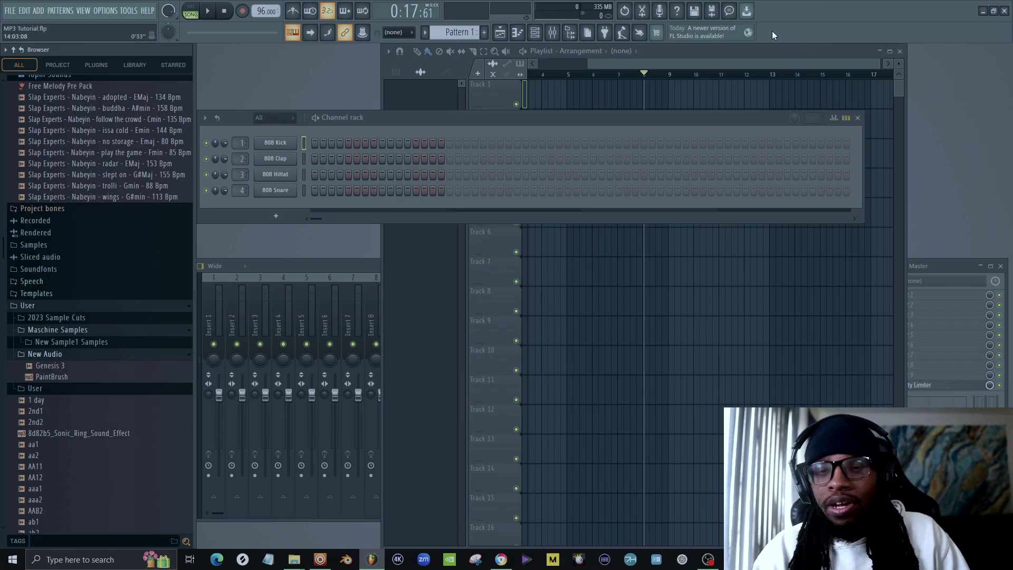
Bring the playlist forward, then bring the channel rack back and nudge it slightly higher.
{"action": "left_click", "coordinate": [745, 67]}
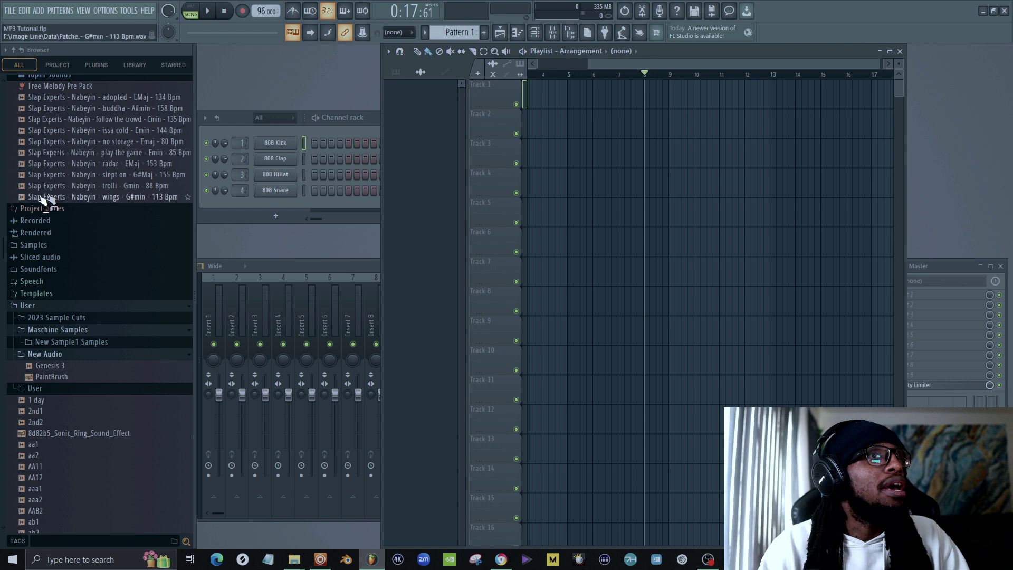
{"action": "left_click", "coordinate": [370, 117]}
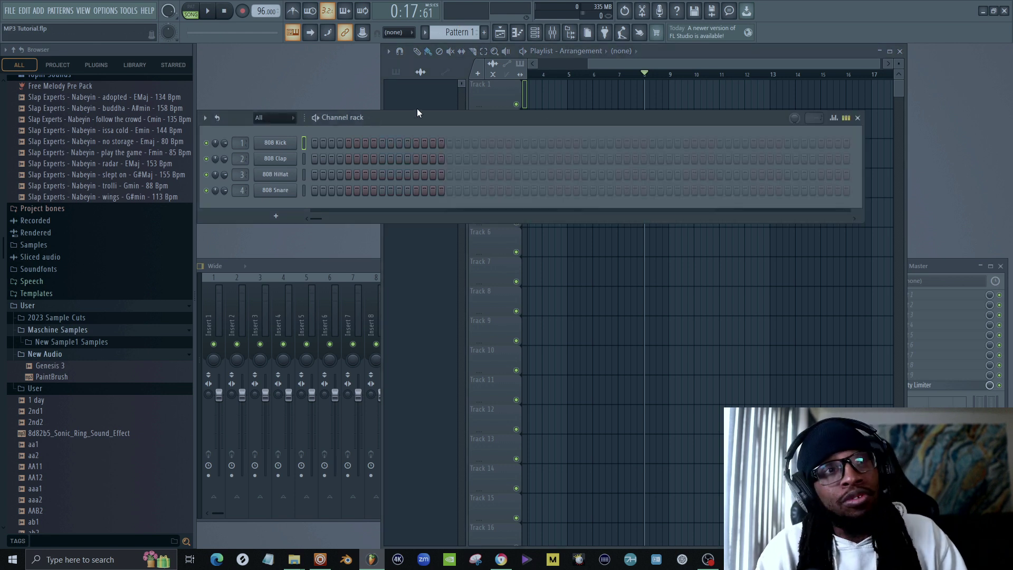
{"action": "left_click_drag", "start_coordinate": [507, 121], "coordinate": [524, 93]}
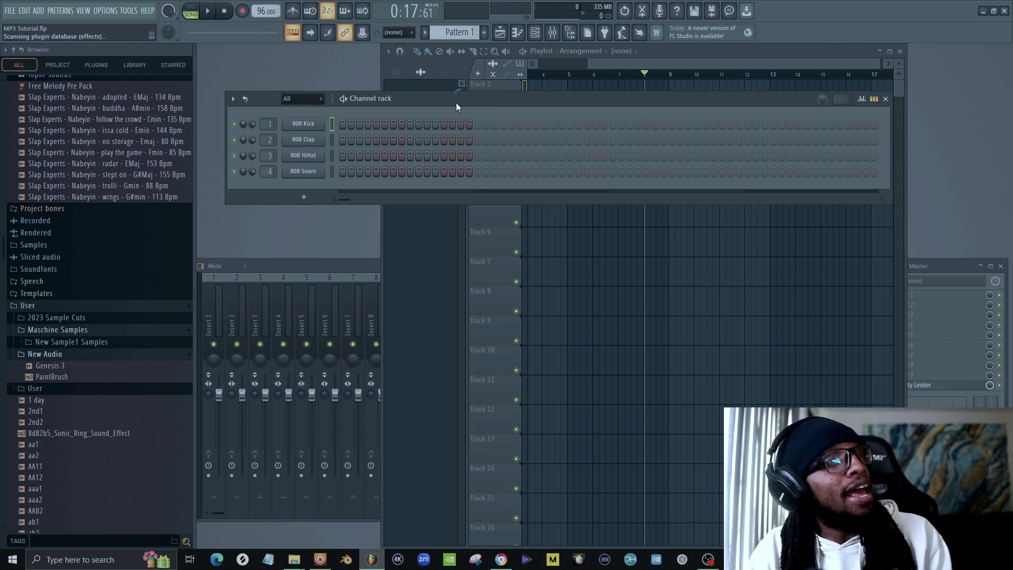
Load Maschine 2 [64bit] from the plugin picker as a fifth channel and move its window aside.
{"action": "key", "text": "F8"}
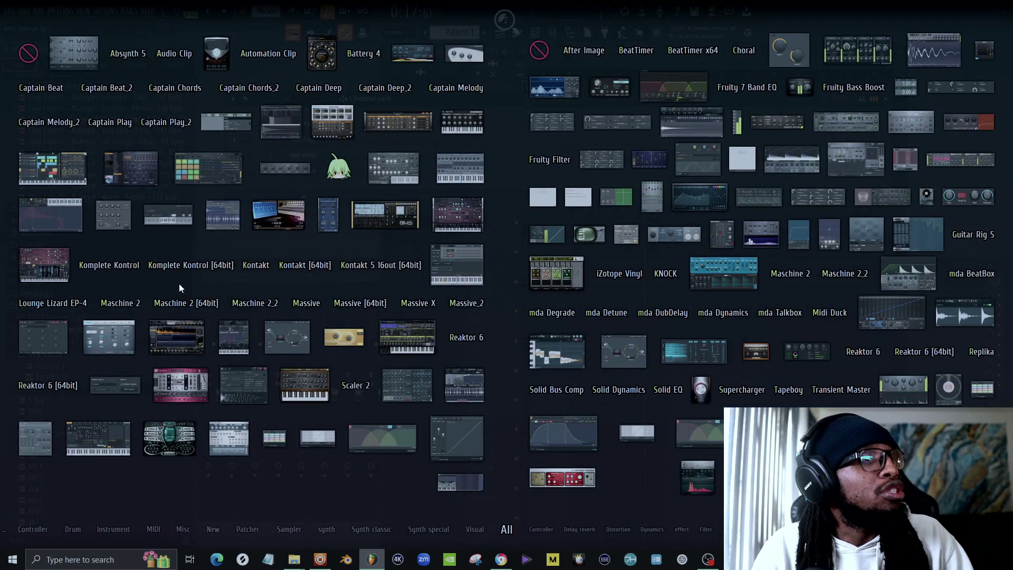
{"action": "left_click_drag", "start_coordinate": [184, 305], "coordinate": [310, 185]}
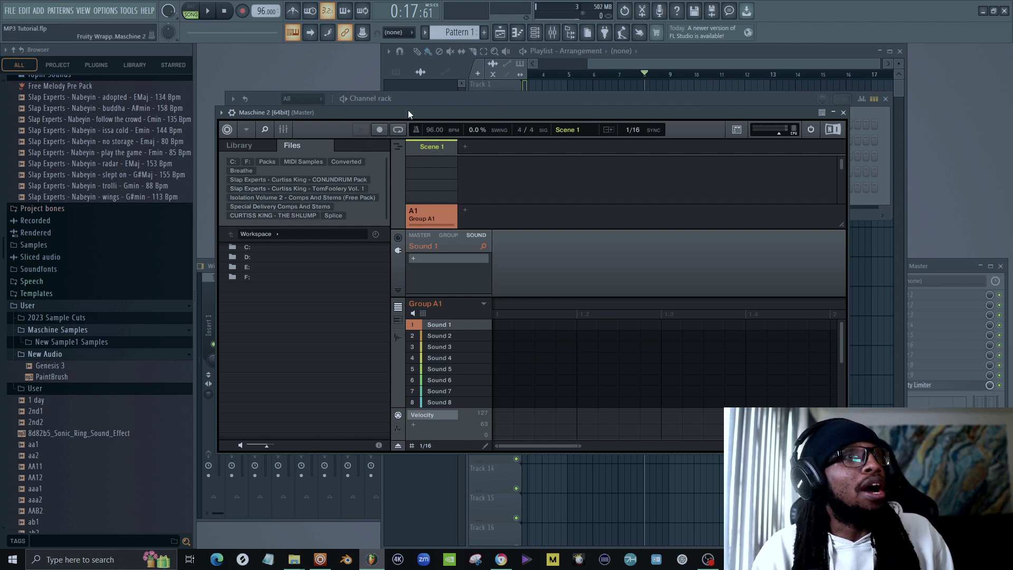
{"action": "left_click_drag", "start_coordinate": [407, 110], "coordinate": [470, 163]}
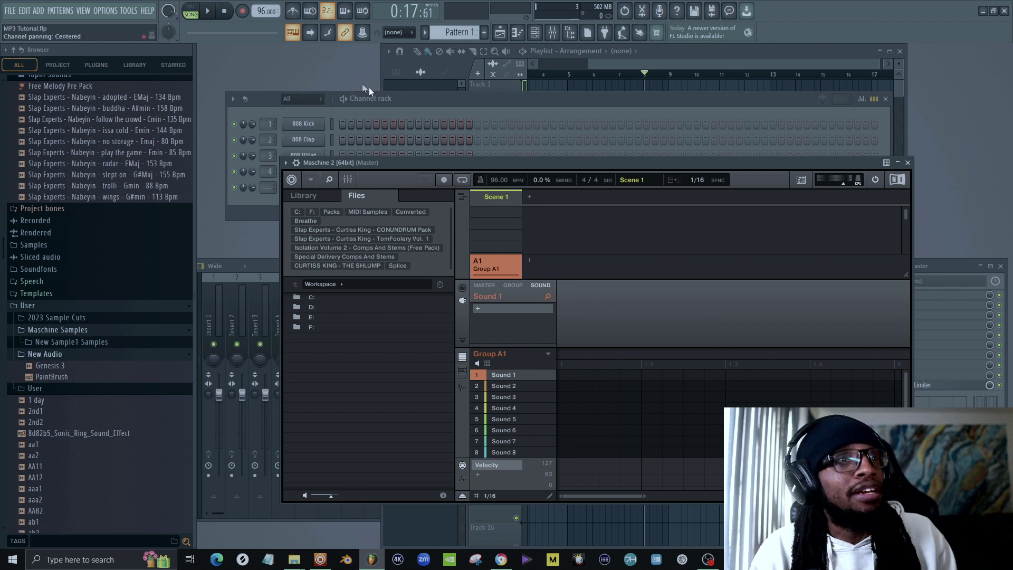
{"action": "left_click", "coordinate": [442, 107]}
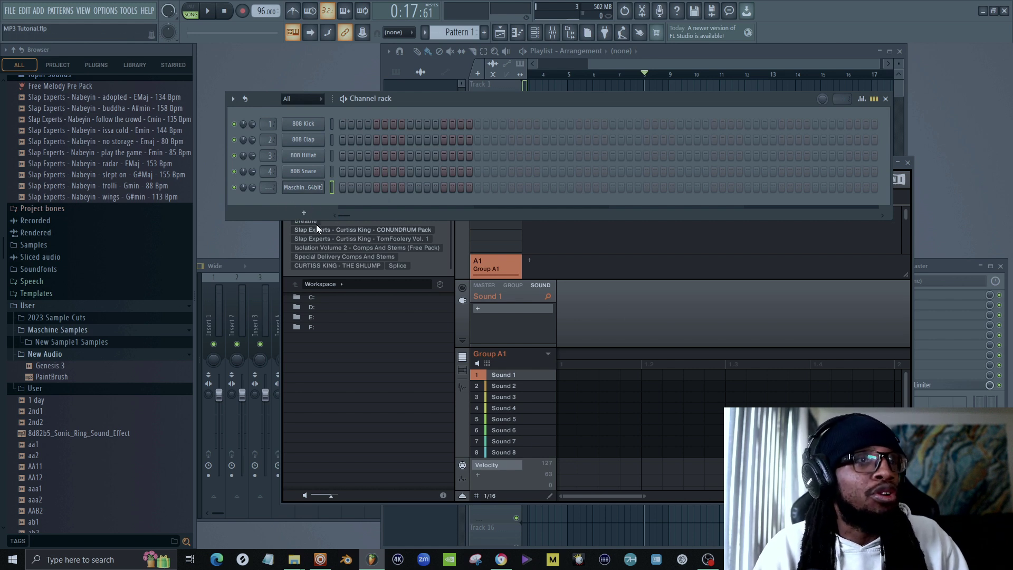
Open the Plugin Manager from the Channel rack's More plugins list and scan for installed plugins.
{"action": "left_click", "coordinate": [305, 214]}
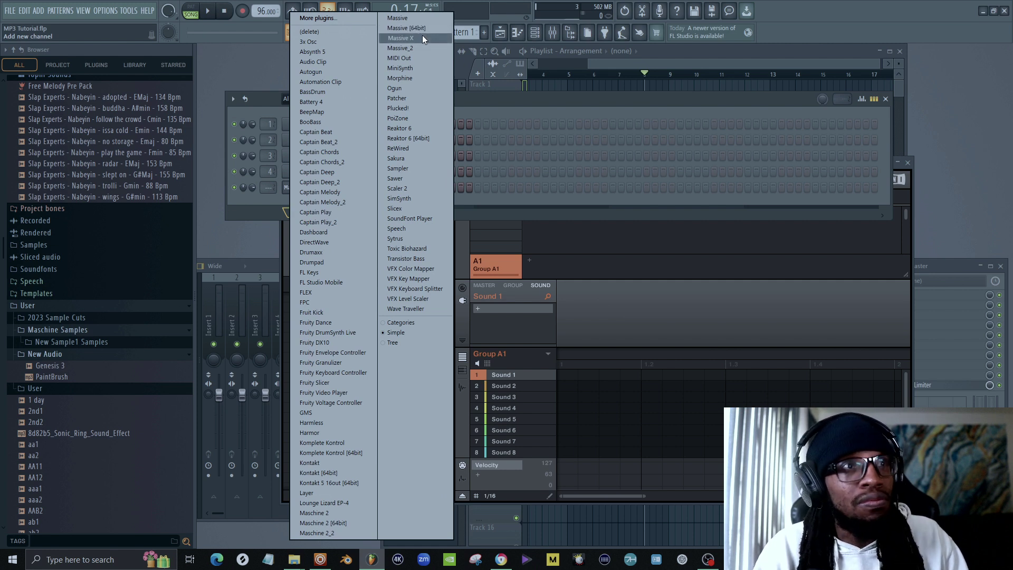
{"action": "left_click", "coordinate": [328, 18]}
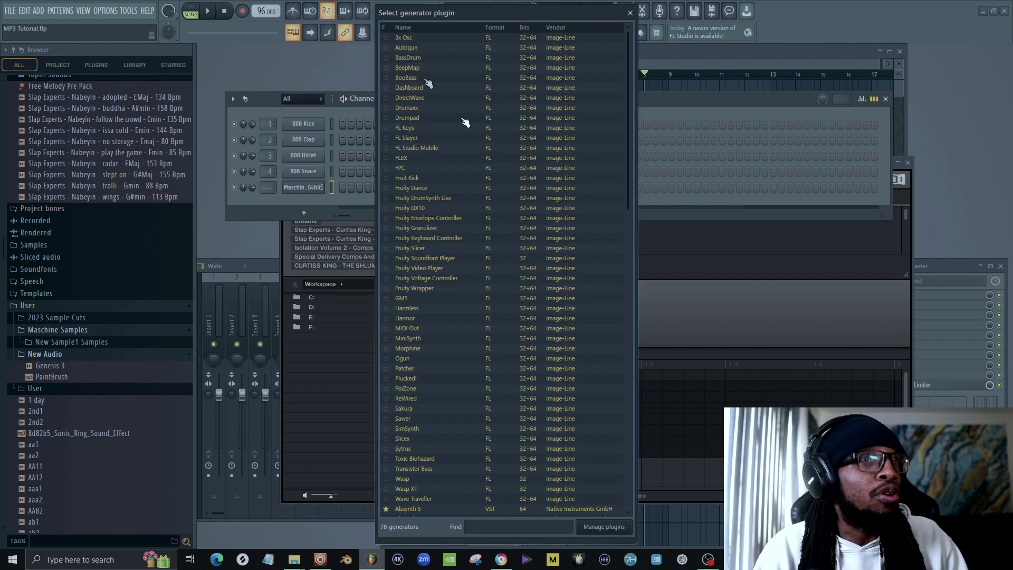
{"action": "left_click", "coordinate": [604, 527]}
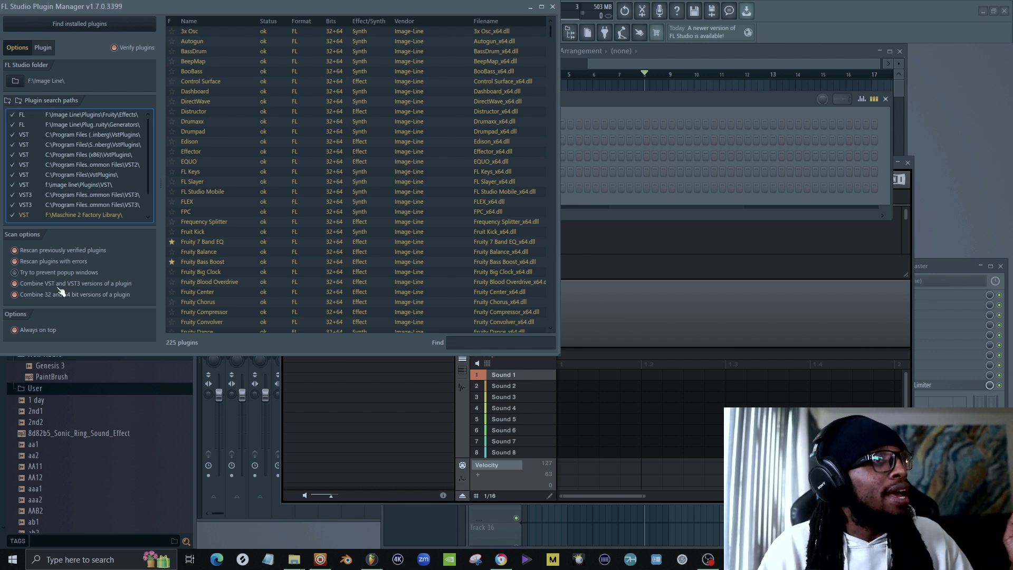
{"action": "left_click", "coordinate": [79, 26]}
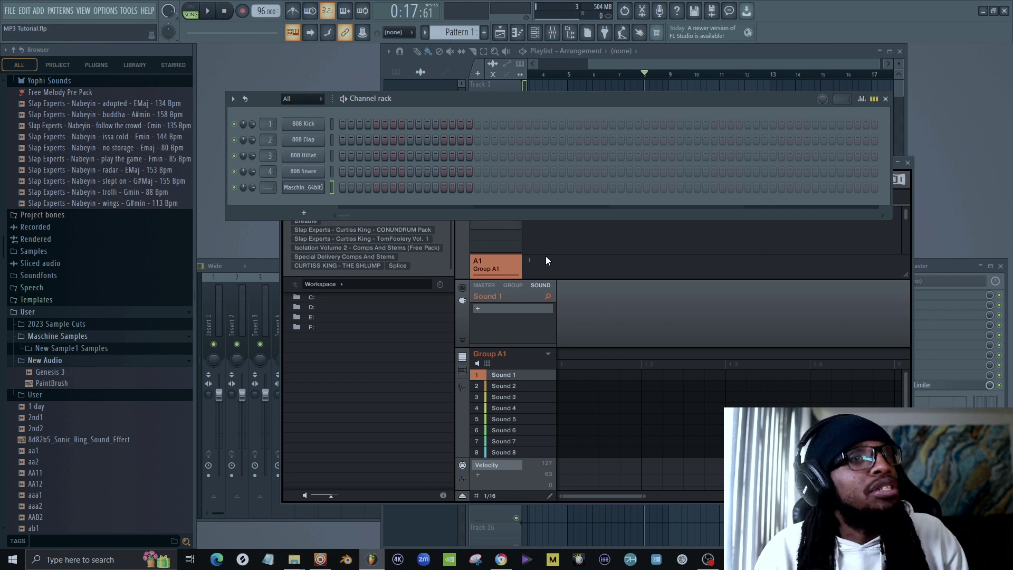
Move the Maschine window aside and drag PaintBrush from New Audio onto Track 1 at bar 1.
{"action": "left_click", "coordinate": [619, 321]}
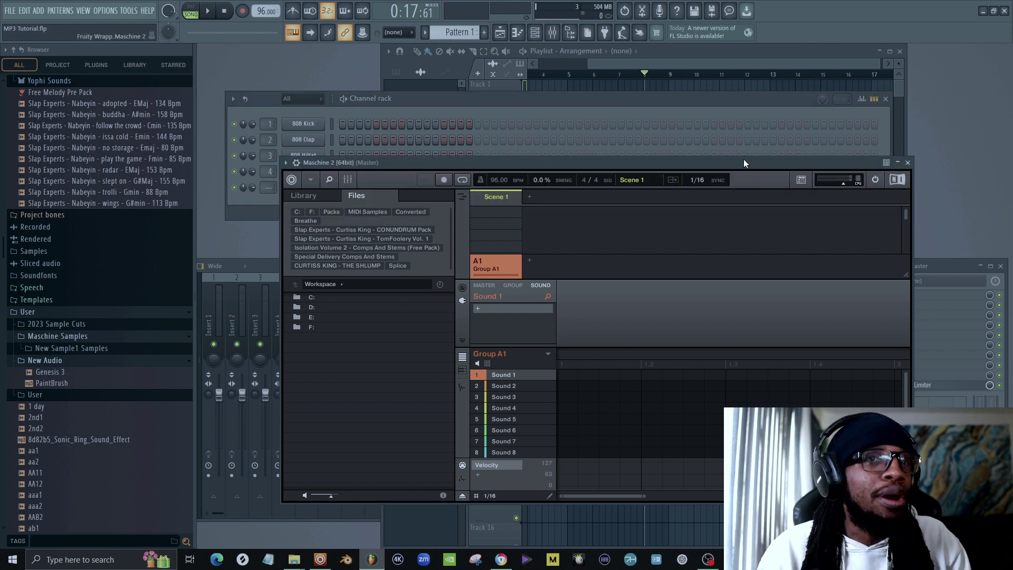
{"action": "mouse_move", "coordinate": [742, 161]}
{"action": "left_mouse_down"}
{"action": "mouse_move", "coordinate": [802, 213]}
{"action": "mouse_move", "coordinate": [793, 209]}
{"action": "left_mouse_up"}
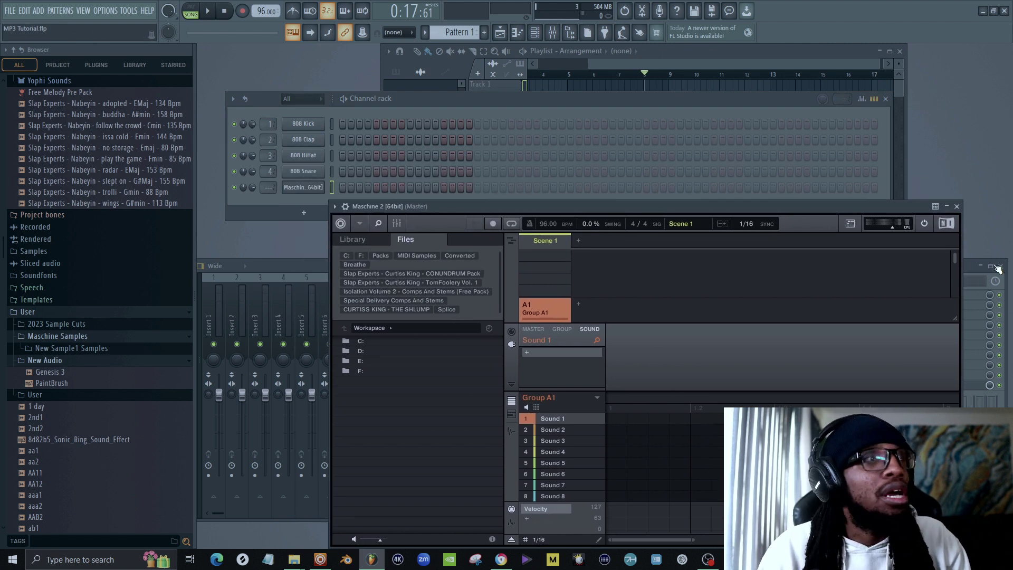
{"action": "mouse_move", "coordinate": [53, 383]}
{"action": "left_mouse_down"}
{"action": "mouse_move", "coordinate": [118, 394]}
{"action": "mouse_move", "coordinate": [607, 129]}
{"action": "mouse_move", "coordinate": [578, 85]}
{"action": "left_mouse_up"}
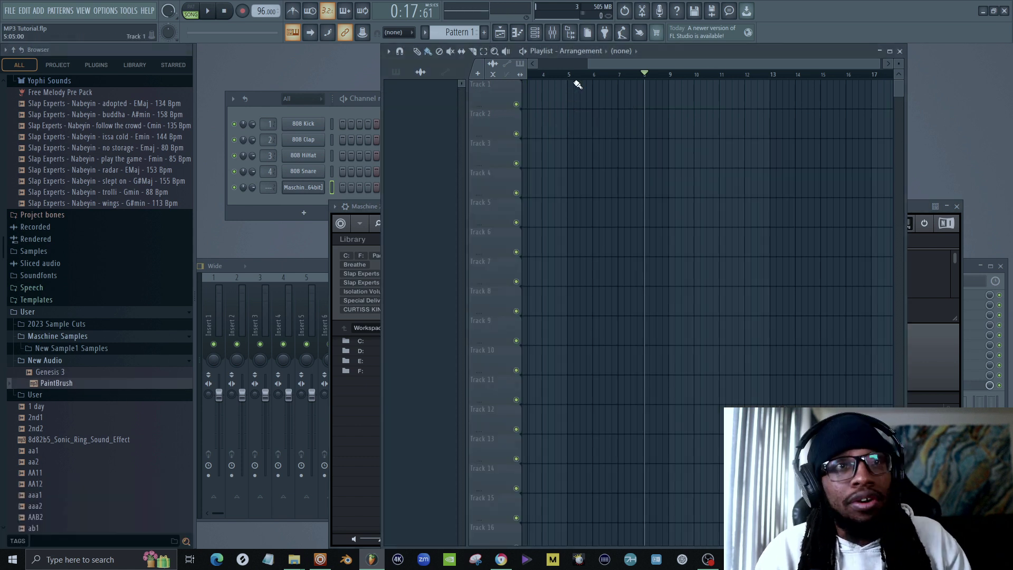
{"action": "mouse_move", "coordinate": [644, 68]}
{"action": "left_mouse_down"}
{"action": "mouse_move", "coordinate": [569, 71]}
{"action": "mouse_move", "coordinate": [178, 229]}
{"action": "mouse_move", "coordinate": [90, 387]}
{"action": "mouse_move", "coordinate": [24, 395]}
{"action": "mouse_move", "coordinate": [37, 390]}
{"action": "mouse_move", "coordinate": [161, 428]}
{"action": "mouse_move", "coordinate": [672, 148]}
{"action": "mouse_move", "coordinate": [556, 93]}
{"action": "mouse_move", "coordinate": [564, 96]}
{"action": "left_mouse_up"}
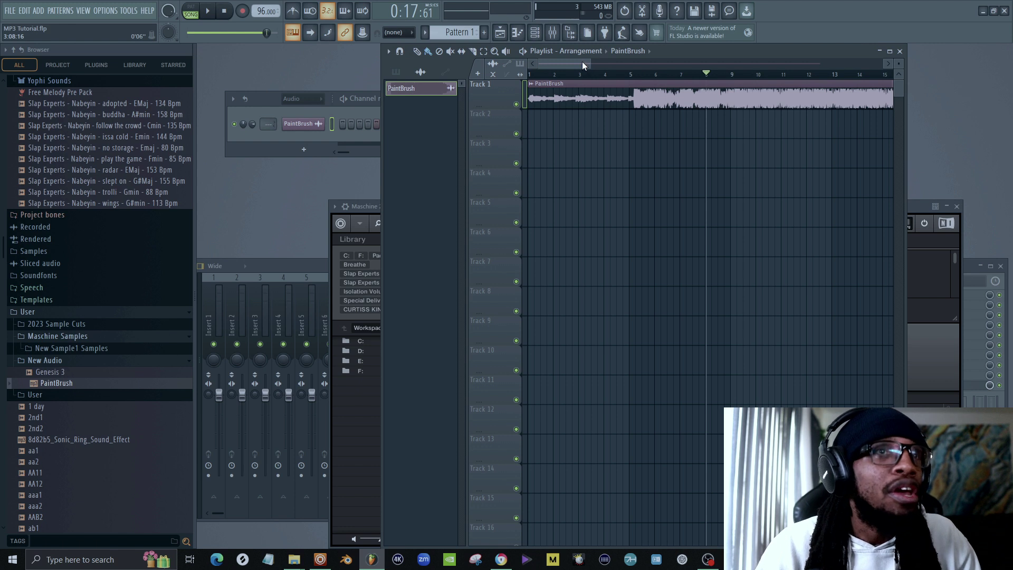
Play the PaintBrush beat from the start, view its channel settings, and zoom the playlist to bars 1–12.
{"action": "left_click_drag", "start_coordinate": [583, 65], "coordinate": [565, 62]}
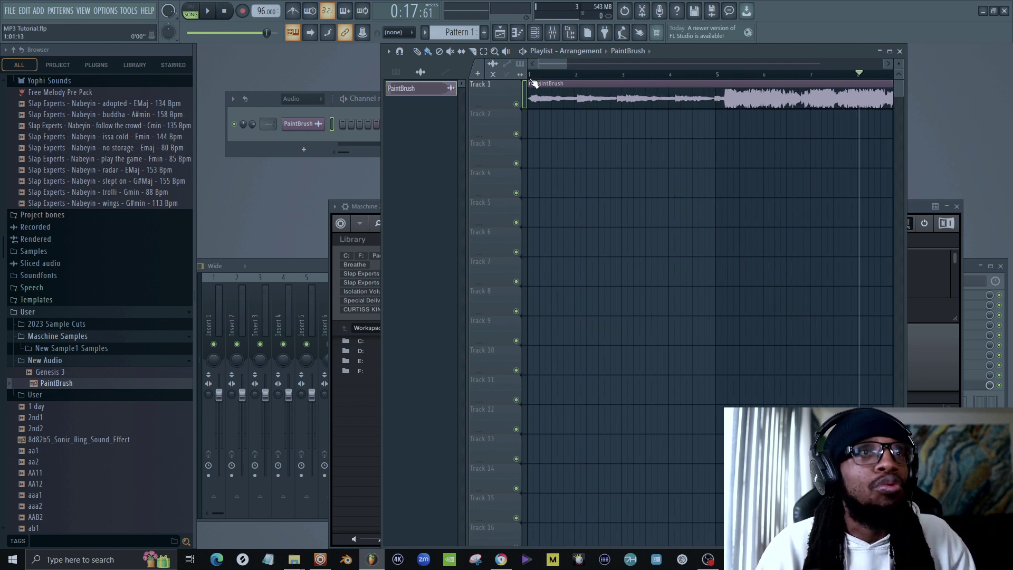
{"action": "key", "text": "space"}
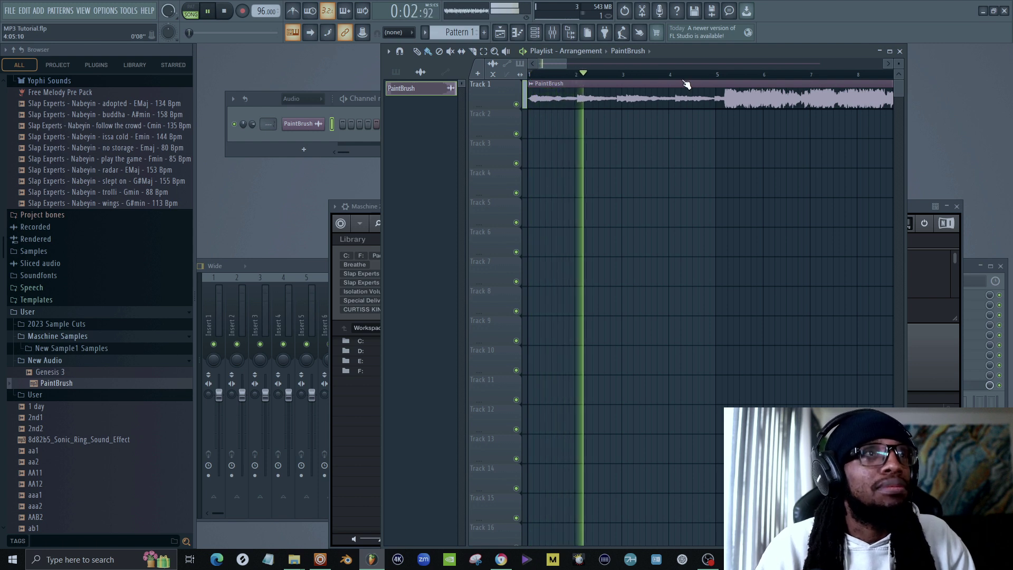
{"action": "key", "text": "space"}
{"action": "left_click", "coordinate": [288, 123]}
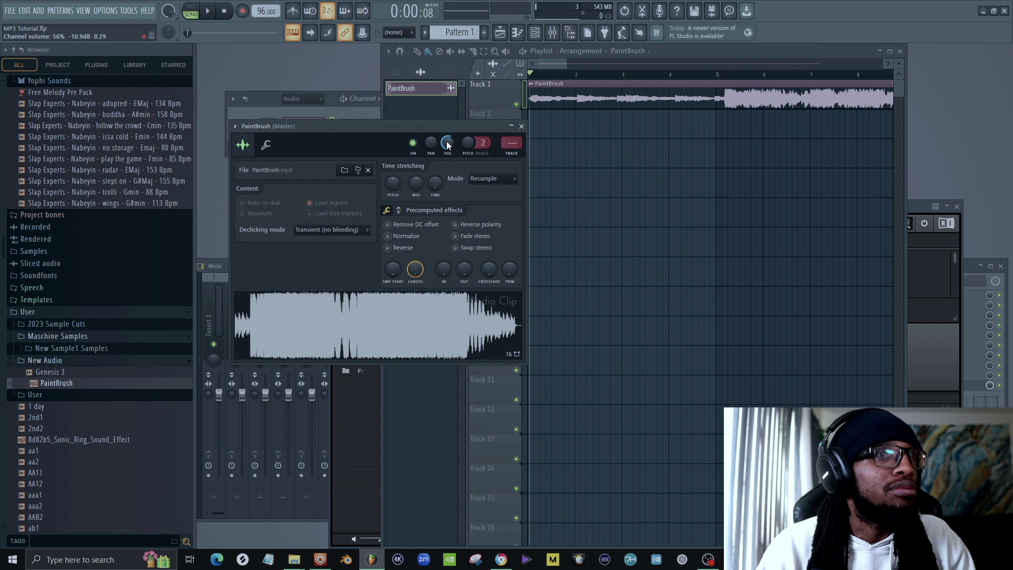
{"action": "key", "text": "space"}
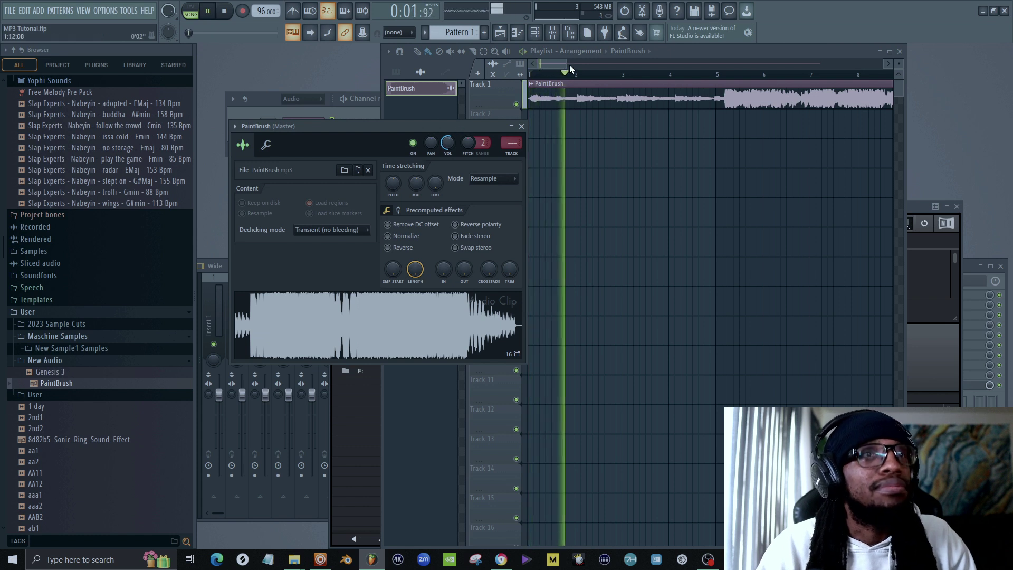
{"action": "mouse_move", "coordinate": [568, 64]}
{"action": "left_mouse_down"}
{"action": "mouse_move", "coordinate": [582, 65]}
{"action": "mouse_move", "coordinate": [558, 66]}
{"action": "left_mouse_up"}
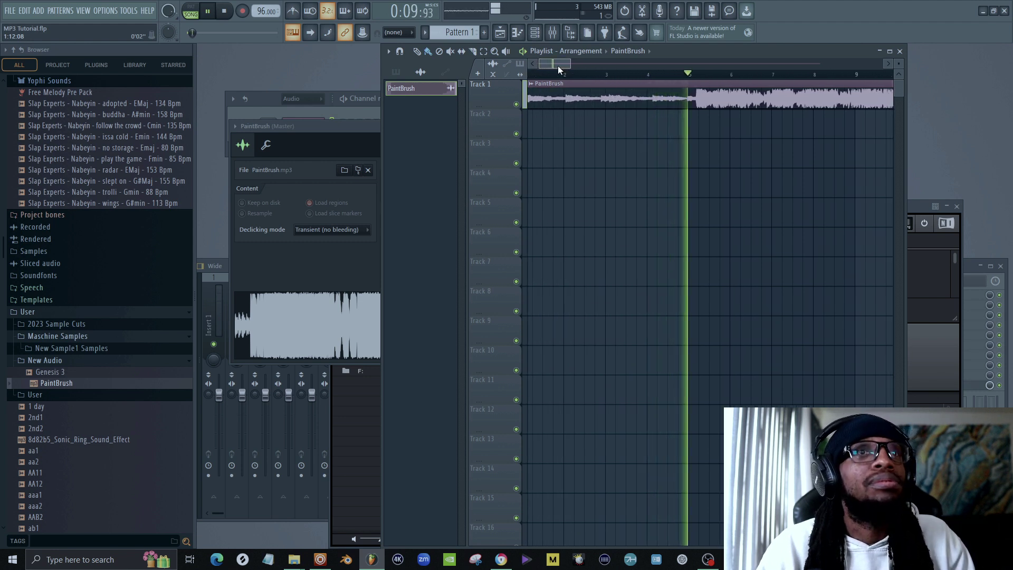
{"action": "key", "text": "space"}
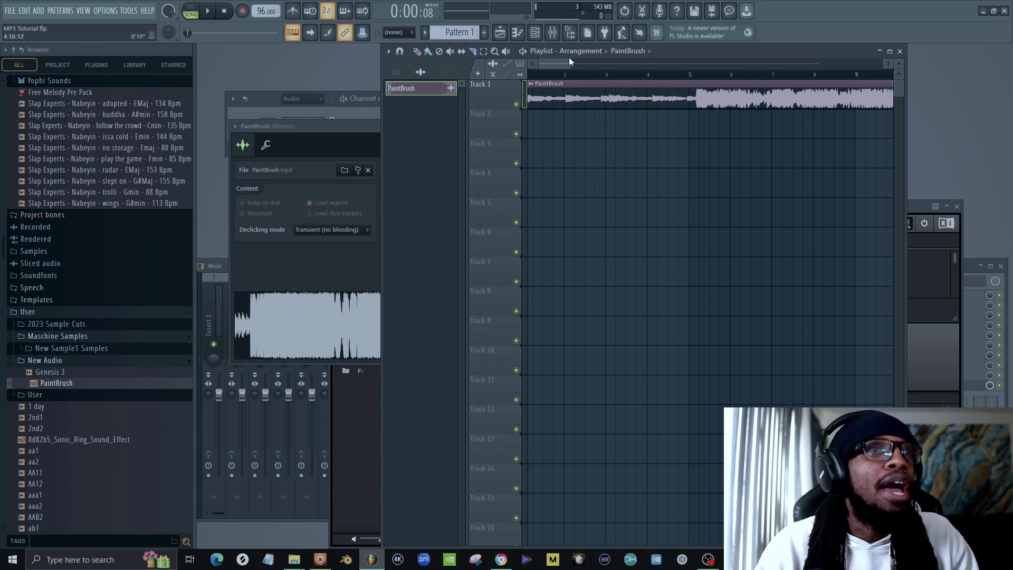
{"action": "mouse_move", "coordinate": [569, 62]}
{"action": "left_mouse_down"}
{"action": "mouse_move", "coordinate": [546, 62]}
{"action": "mouse_move", "coordinate": [555, 63]}
{"action": "left_mouse_up"}
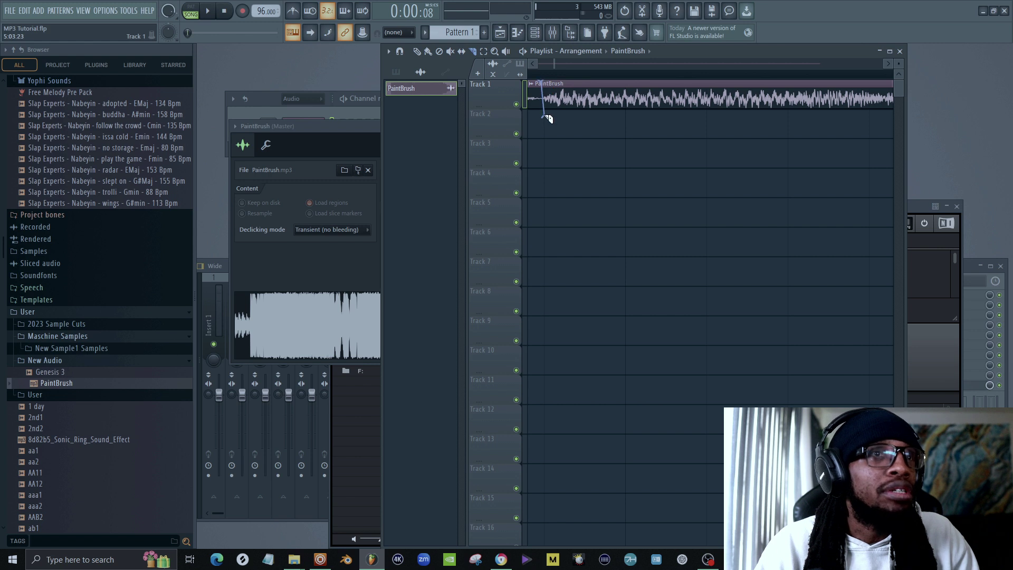
Split the PaintBrush clip in two and make the first part unique as PaintBrush #2.
{"action": "mouse_move", "coordinate": [547, 117]}
{"action": "left_mouse_down"}
{"action": "mouse_move", "coordinate": [545, 135]}
{"action": "mouse_move", "coordinate": [543, 127]}
{"action": "left_mouse_up"}
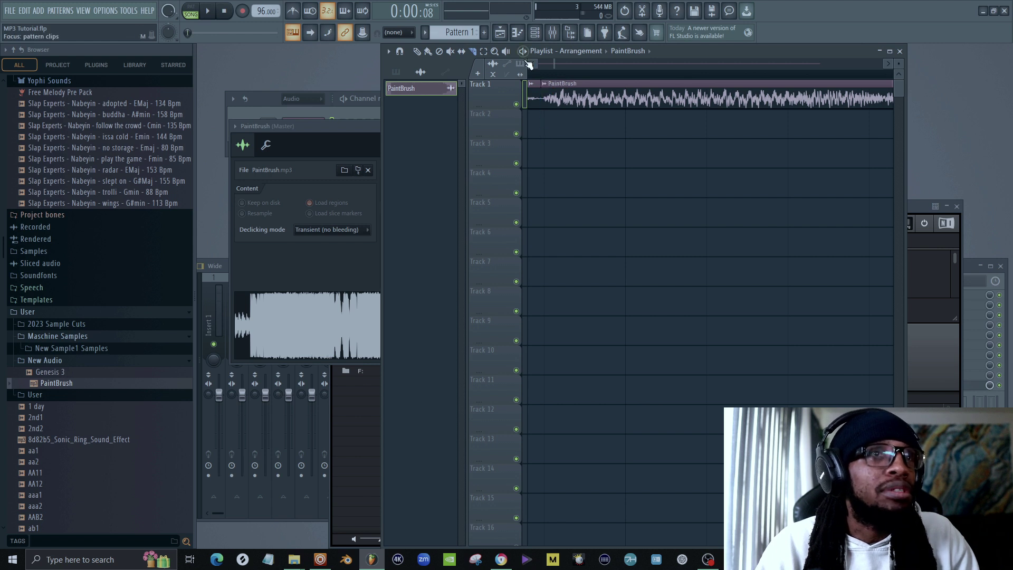
{"action": "left_click_drag", "start_coordinate": [558, 63], "coordinate": [557, 63]}
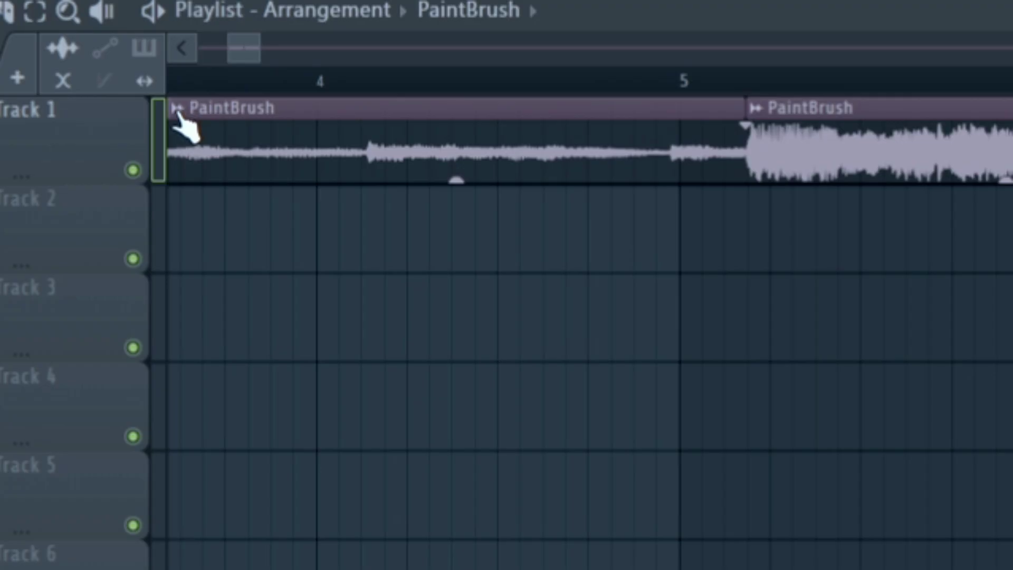
{"action": "left_click", "coordinate": [533, 87]}
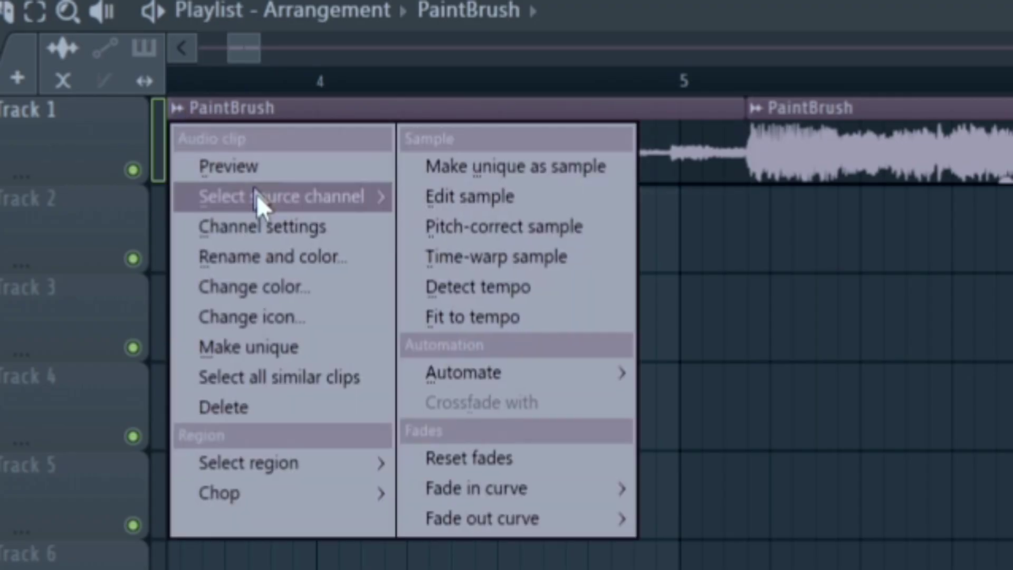
{"action": "left_click", "coordinate": [294, 348]}
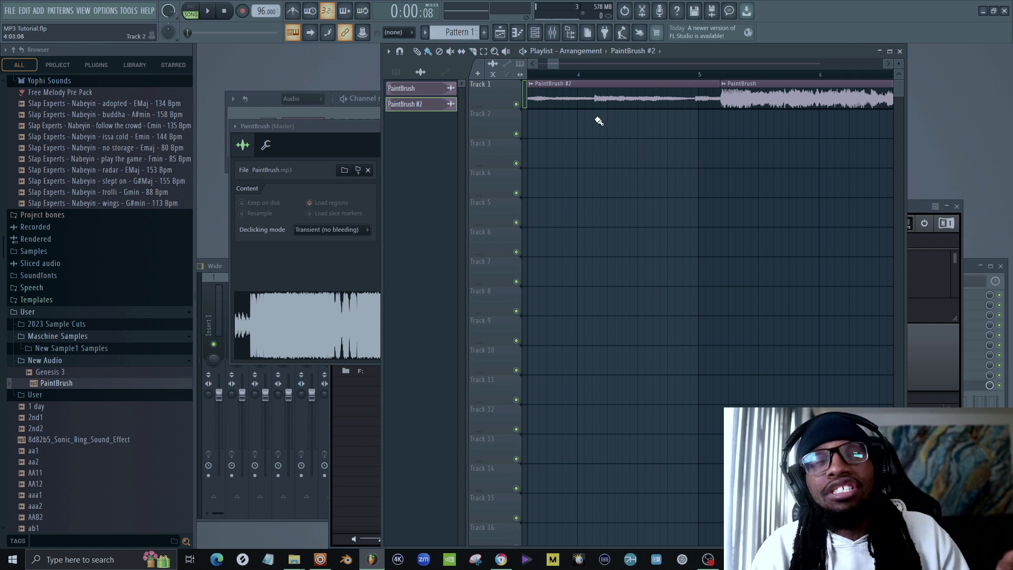
Move the second PaintBrush clip to Track 2, enable stretch resizing, and trim PaintBrush #2 toward bar 5.
{"action": "left_click_drag", "start_coordinate": [729, 90], "coordinate": [747, 120]}
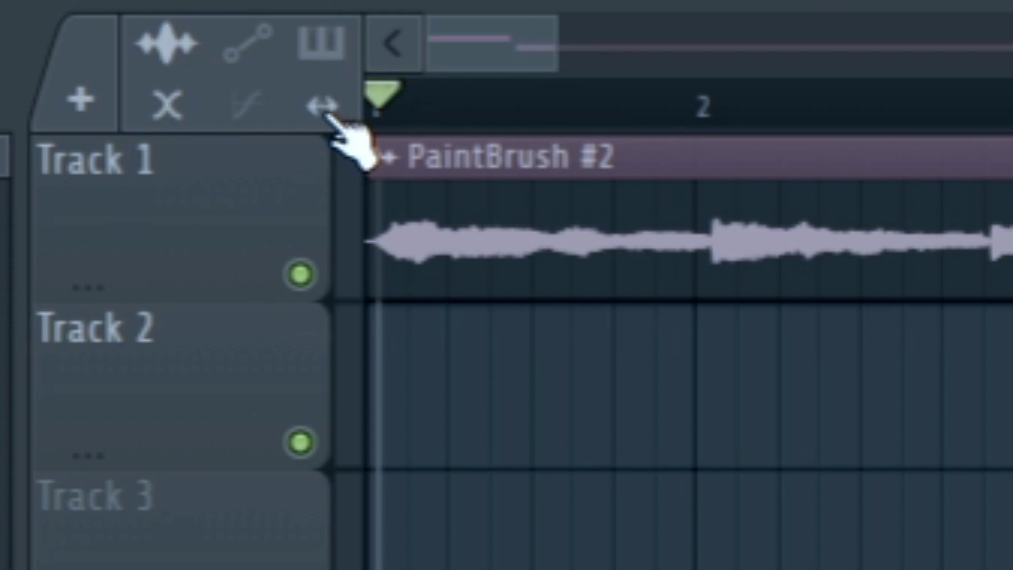
{"action": "left_click", "coordinate": [323, 110]}
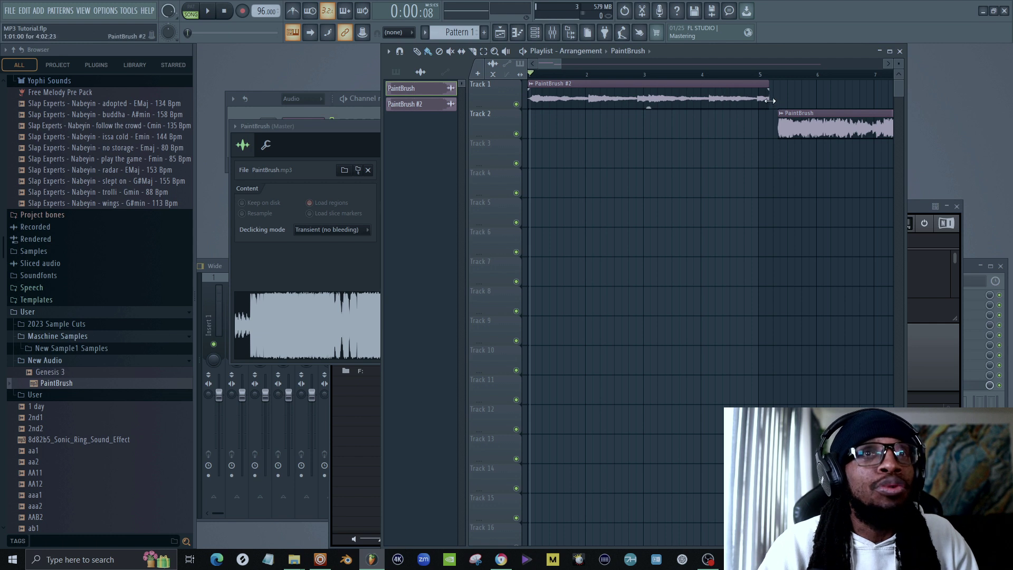
{"action": "left_click_drag", "start_coordinate": [768, 99], "coordinate": [759, 99]}
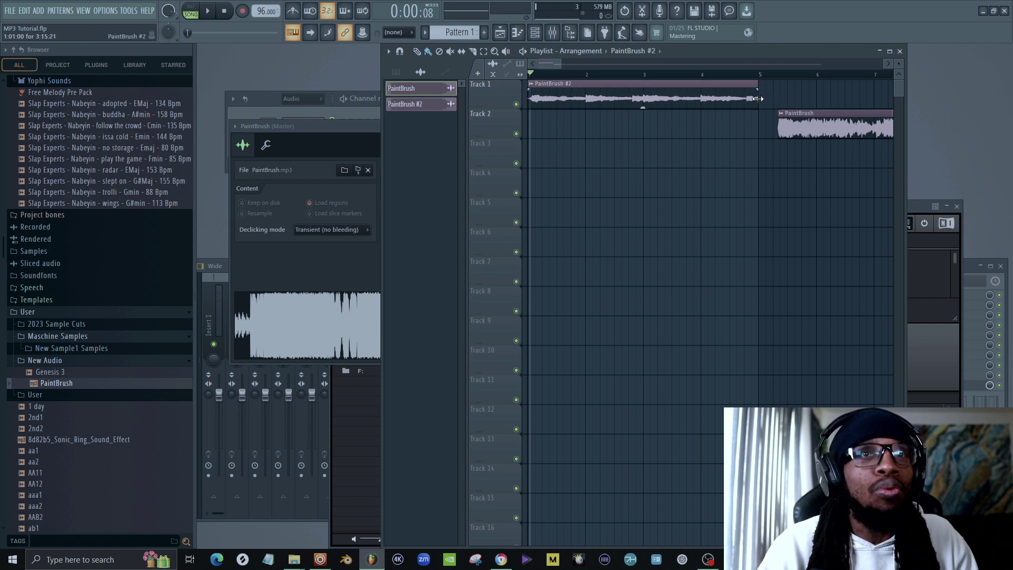
{"action": "mouse_move", "coordinate": [758, 98]}
{"action": "left_mouse_down"}
{"action": "mouse_move", "coordinate": [802, 99]}
{"action": "mouse_move", "coordinate": [743, 103]}
{"action": "mouse_move", "coordinate": [792, 104]}
{"action": "mouse_move", "coordinate": [780, 104]}
{"action": "left_mouse_up"}
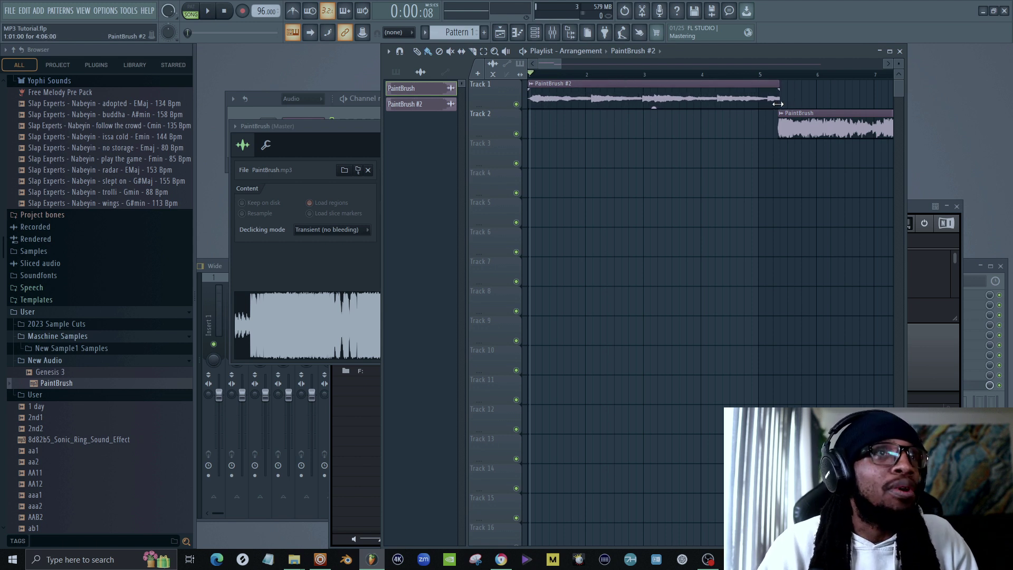
{"action": "left_click", "coordinate": [403, 33]}
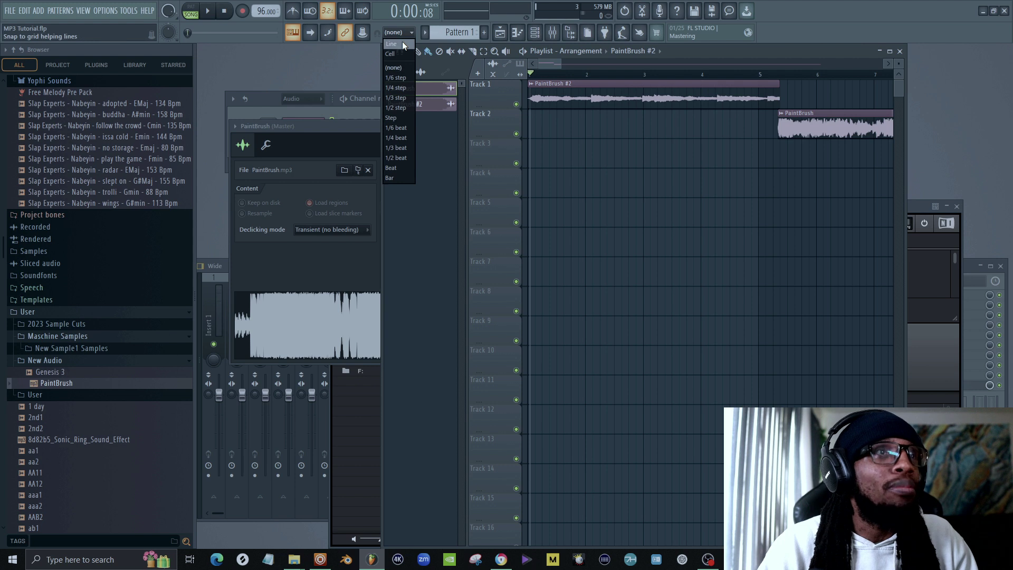
With snap set to Line, shorten PaintBrush #2 to exactly four bars (4:00:00).
{"action": "left_click", "coordinate": [402, 42]}
{"action": "left_click_drag", "start_coordinate": [775, 97], "coordinate": [757, 98]}
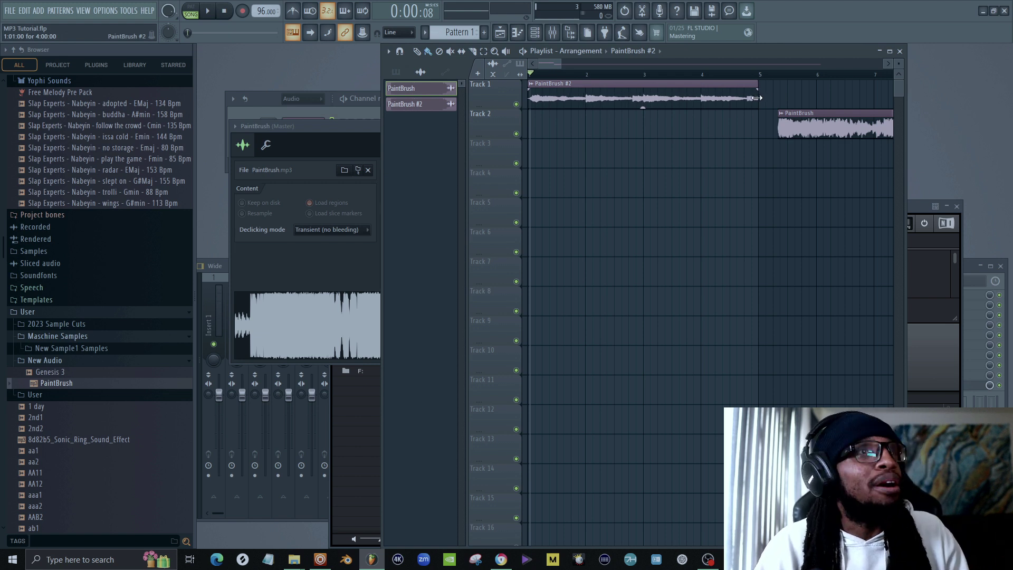
{"action": "mouse_move", "coordinate": [758, 98]}
{"action": "left_mouse_down"}
{"action": "mouse_move", "coordinate": [771, 98]}
{"action": "mouse_move", "coordinate": [750, 98]}
{"action": "mouse_move", "coordinate": [758, 99]}
{"action": "left_mouse_up"}
Set snapping to (none) and extend PaintBrush #2 so it ends exactly at bar 5.
{"action": "left_click", "coordinate": [405, 34]}
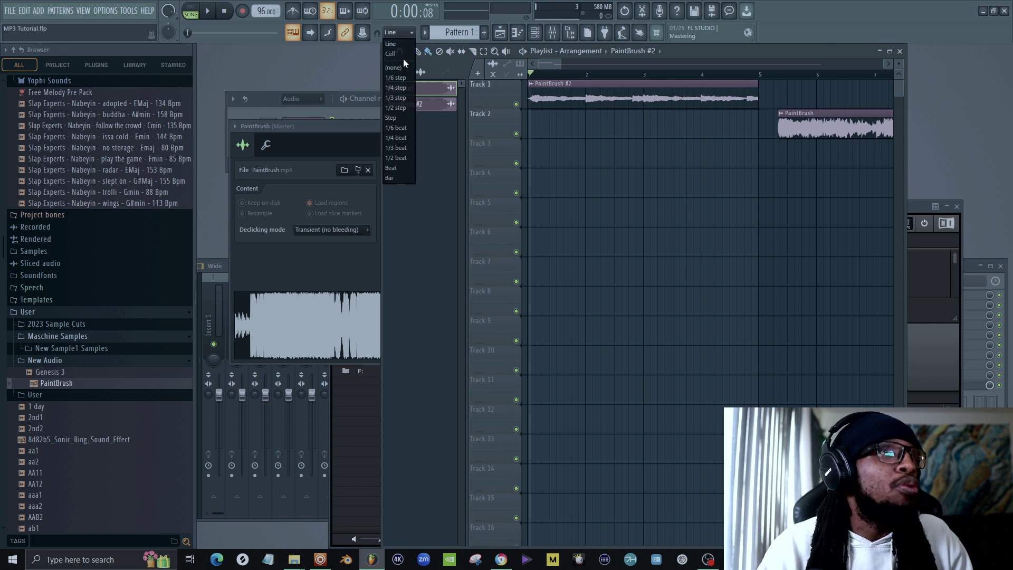
{"action": "left_click", "coordinate": [404, 67]}
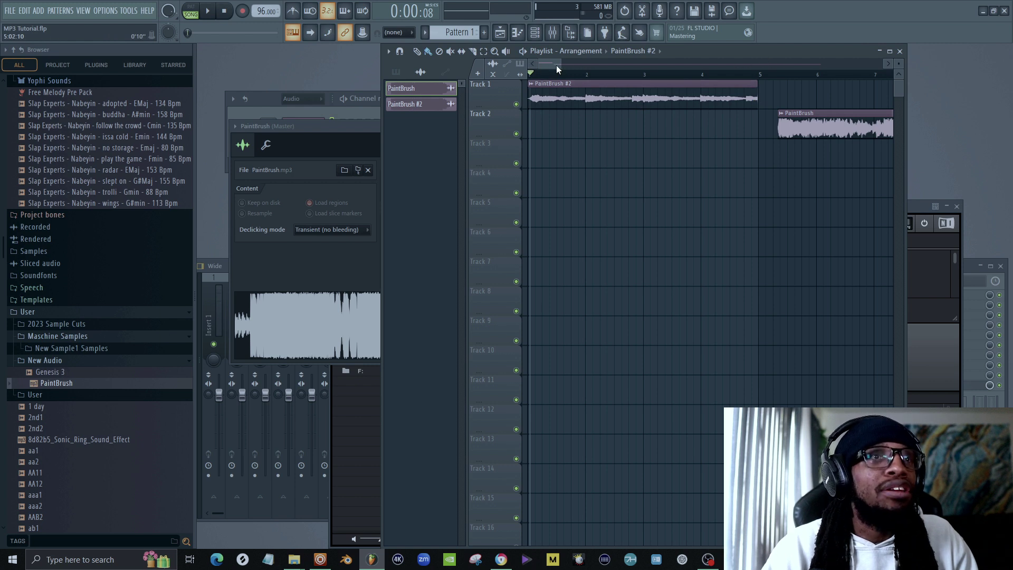
{"action": "mouse_move", "coordinate": [556, 65]}
{"action": "left_mouse_down"}
{"action": "mouse_move", "coordinate": [539, 65]}
{"action": "mouse_move", "coordinate": [552, 68]}
{"action": "left_mouse_up"}
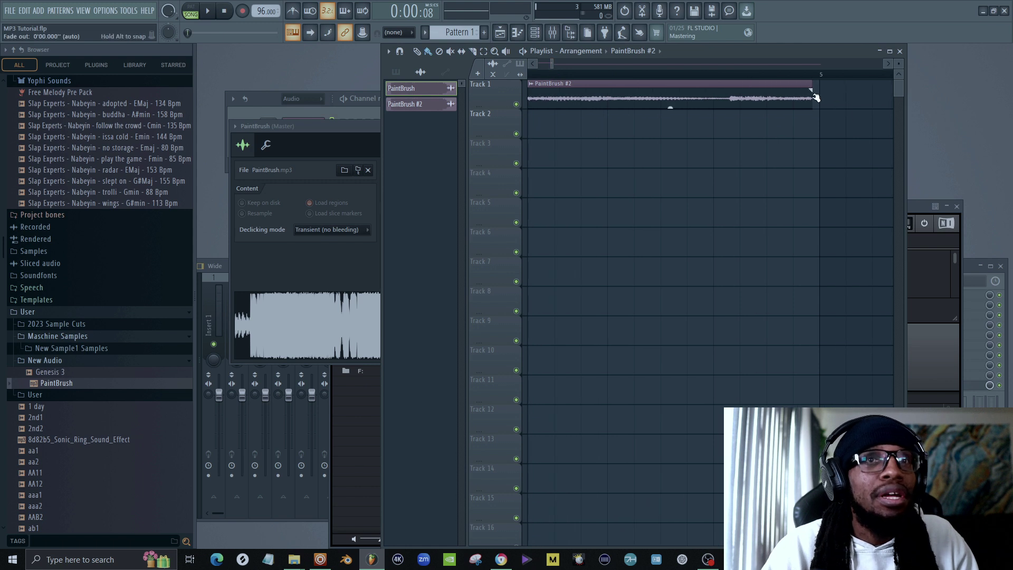
{"action": "left_click_drag", "start_coordinate": [813, 100], "coordinate": [819, 102]}
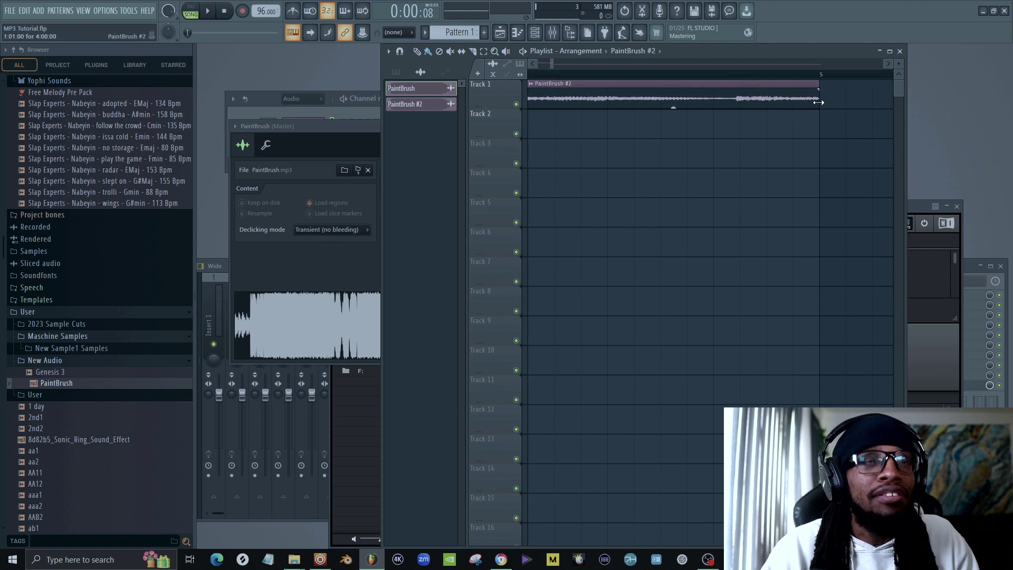
{"action": "mouse_move", "coordinate": [552, 63]}
{"action": "left_mouse_down"}
{"action": "mouse_move", "coordinate": [669, 74]}
{"action": "mouse_move", "coordinate": [563, 94]}
{"action": "left_mouse_up"}
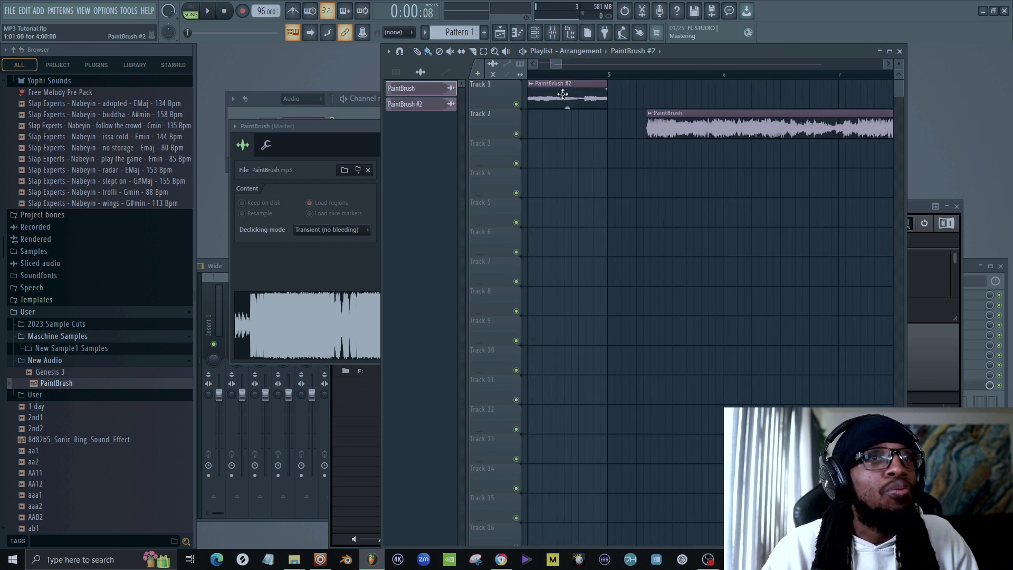
Move the Track 2 PaintBrush clip to start at bar 5 and play the arrangement from the start.
{"action": "left_click_drag", "start_coordinate": [721, 129], "coordinate": [682, 129]}
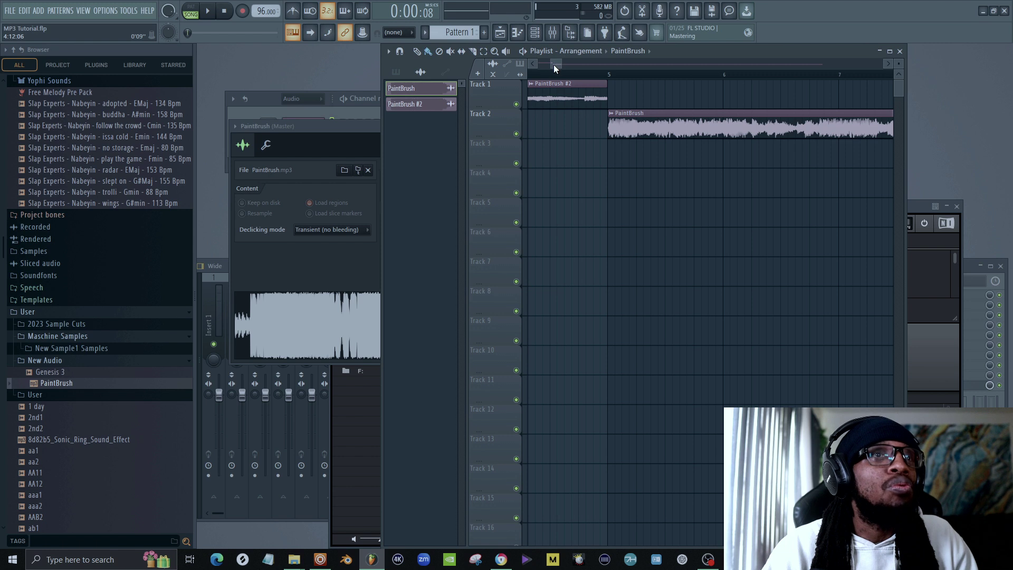
{"action": "mouse_move", "coordinate": [554, 64]}
{"action": "left_mouse_down"}
{"action": "mouse_move", "coordinate": [674, 74]}
{"action": "mouse_move", "coordinate": [645, 65]}
{"action": "left_mouse_up"}
{"action": "left_click", "coordinate": [547, 94]}
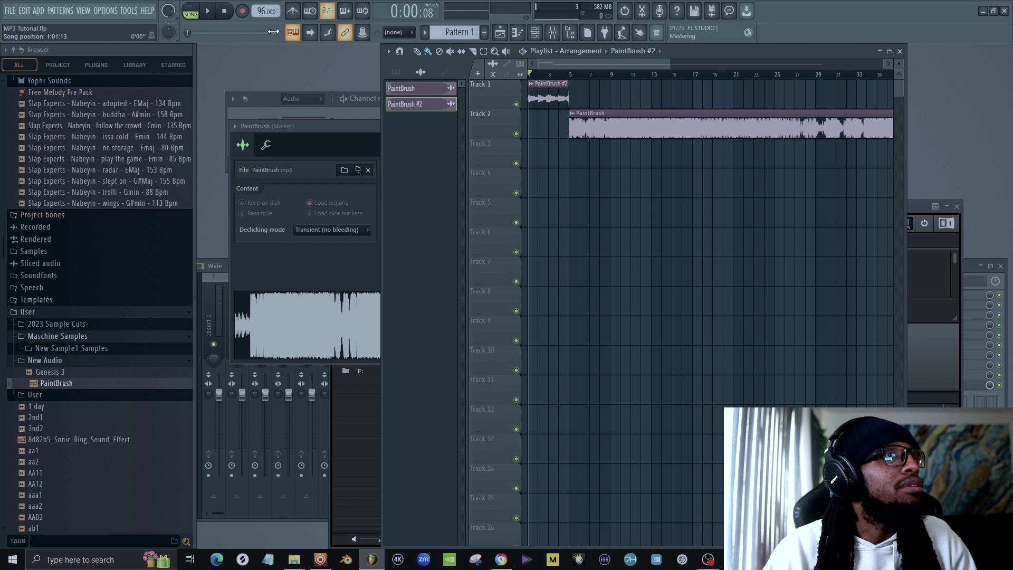
{"action": "key", "text": "space"}
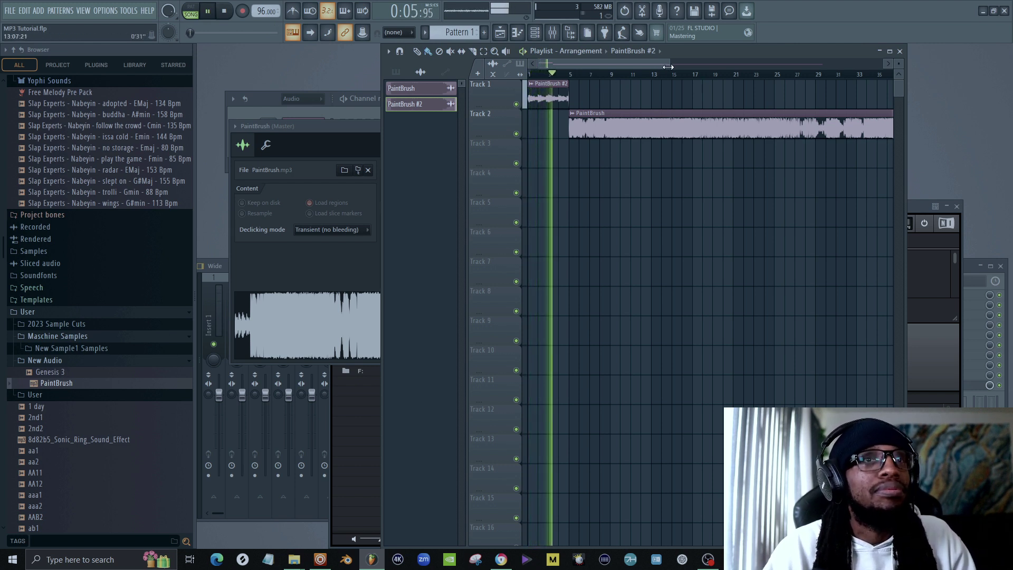
{"action": "left_click_drag", "start_coordinate": [668, 67], "coordinate": [560, 87]}
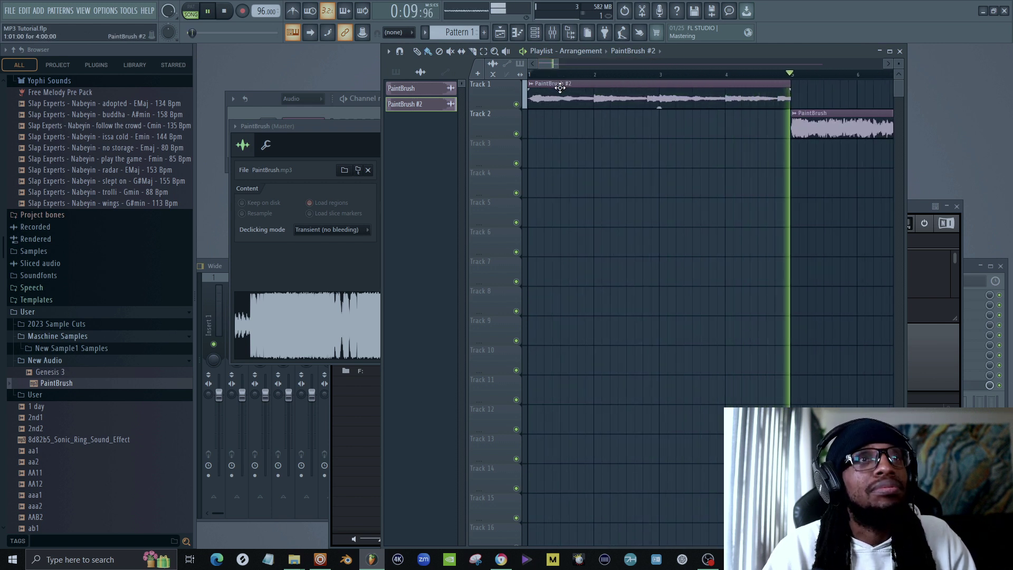
{"action": "left_click", "coordinate": [574, 70]}
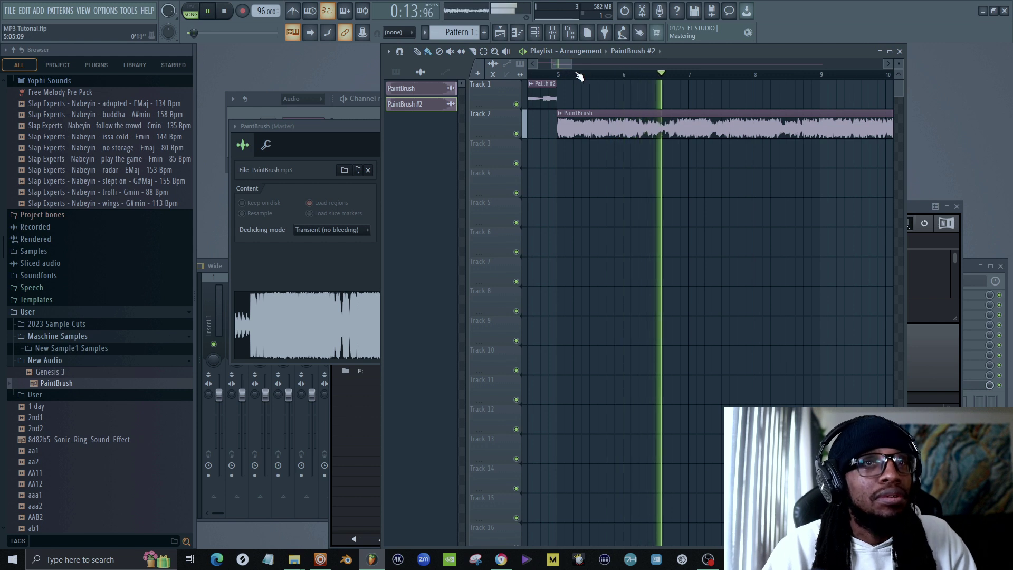
{"action": "key", "text": "space"}
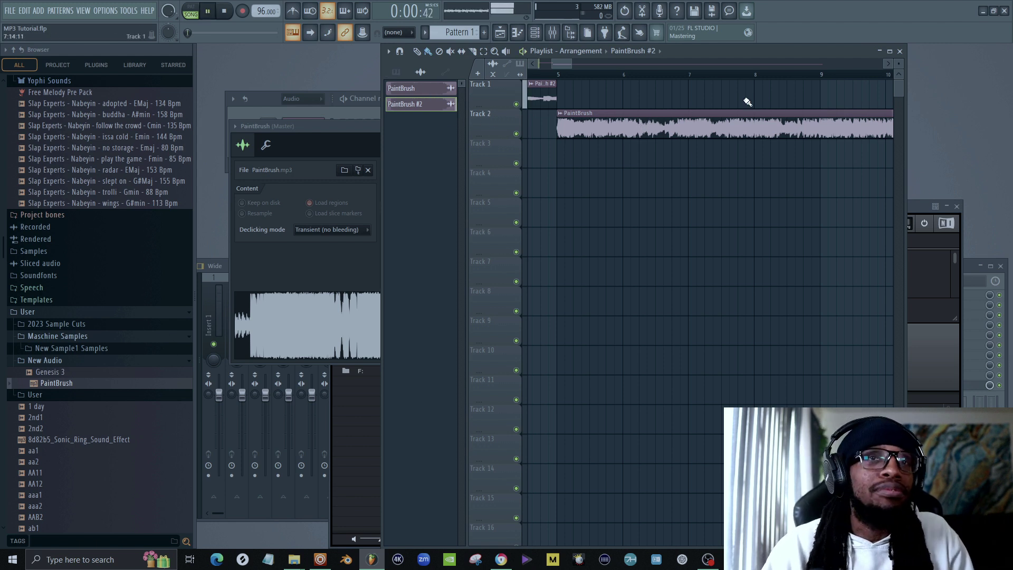
Play back from inside the Track 2 clip, zooming in on bars 9–11, then stop.
{"action": "left_click", "coordinate": [720, 74]}
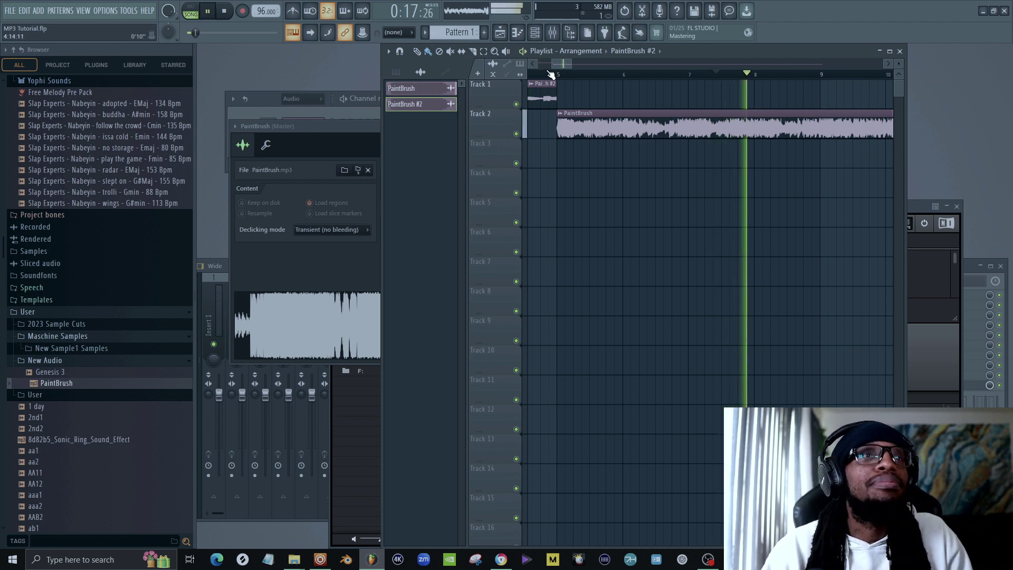
{"action": "left_click_drag", "start_coordinate": [562, 62], "coordinate": [598, 74]}
{"action": "key", "text": "space"}
{"action": "key", "text": "space"}
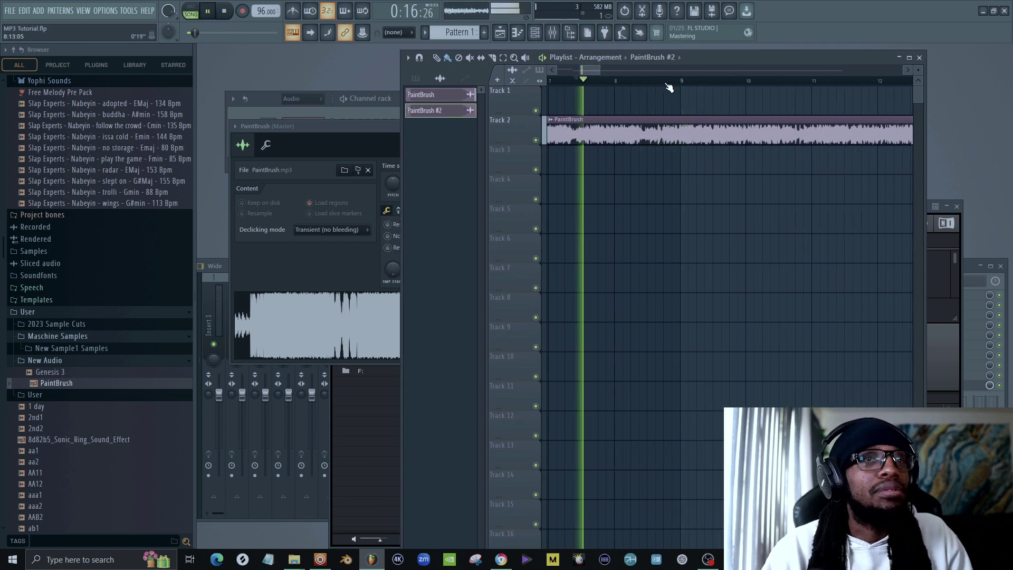
{"action": "left_click_drag", "start_coordinate": [602, 72], "coordinate": [588, 70]}
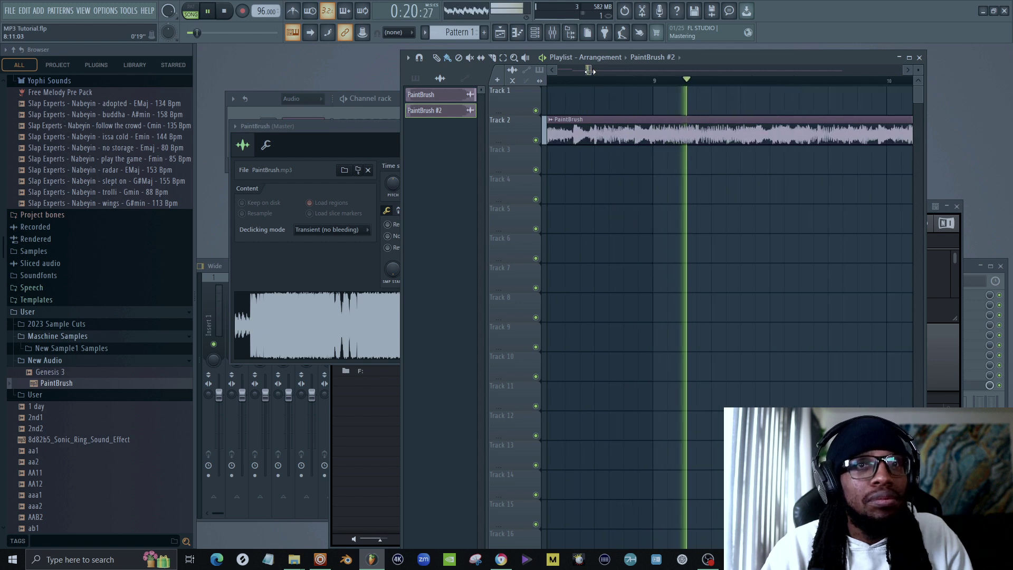
{"action": "key", "text": "space"}
{"action": "key", "text": "space"}
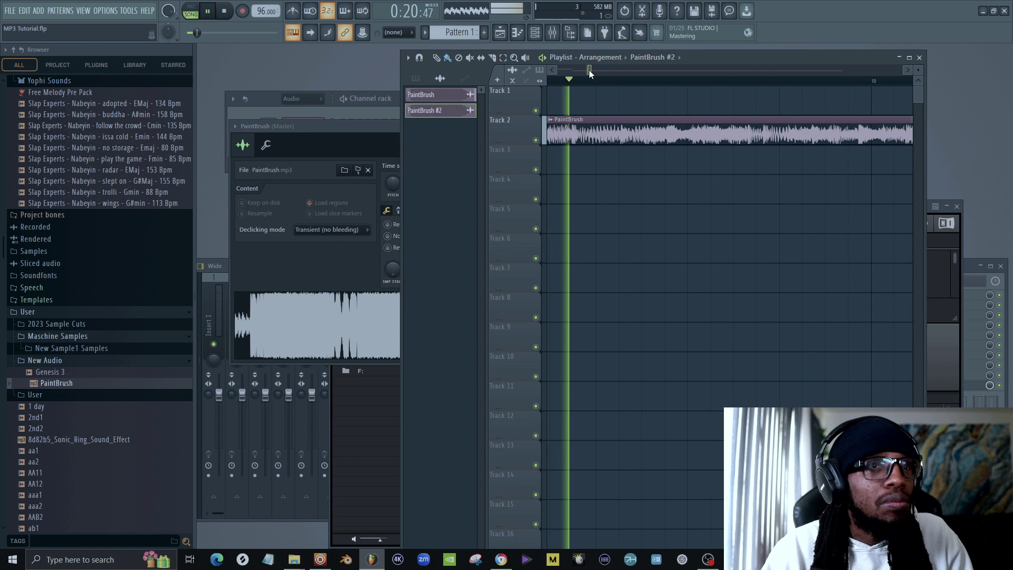
{"action": "key", "text": "space"}
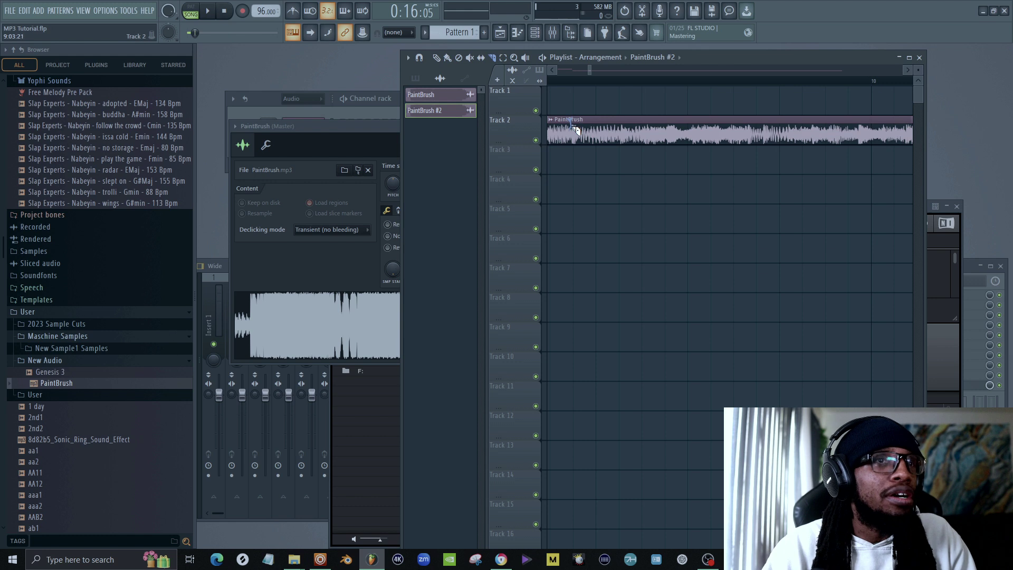
Drag the Track 2 PaintBrush clip's right edge left until it ends exactly at bar 9.
{"action": "left_click_drag", "start_coordinate": [578, 160], "coordinate": [578, 210]}
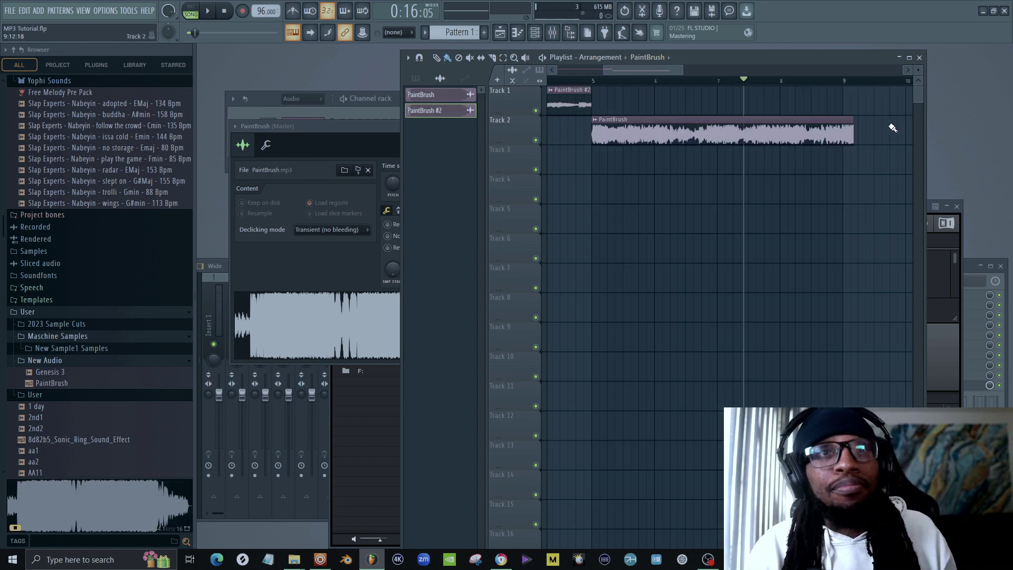
{"action": "left_click_drag", "start_coordinate": [853, 134], "coordinate": [841, 134]}
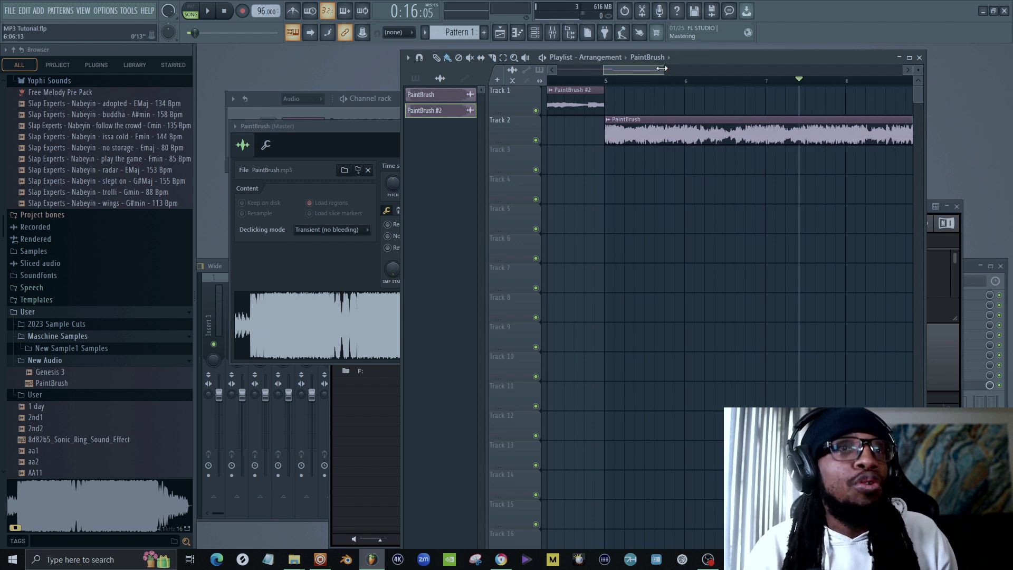
{"action": "mouse_move", "coordinate": [662, 68]}
{"action": "left_mouse_down"}
{"action": "mouse_move", "coordinate": [608, 72]}
{"action": "mouse_move", "coordinate": [685, 84]}
{"action": "mouse_move", "coordinate": [668, 71]}
{"action": "left_mouse_up"}
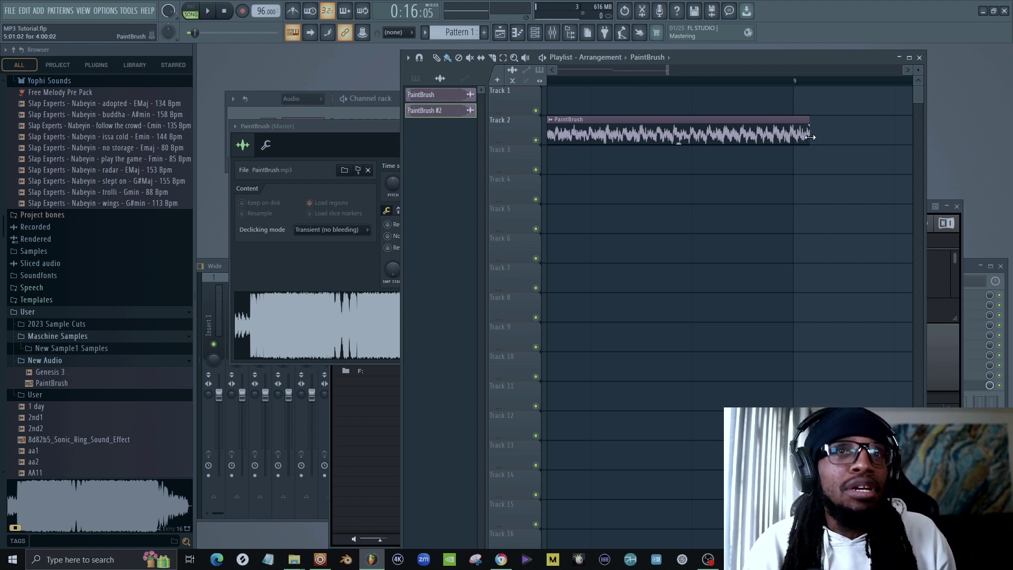
{"action": "left_click_drag", "start_coordinate": [810, 137], "coordinate": [791, 135]}
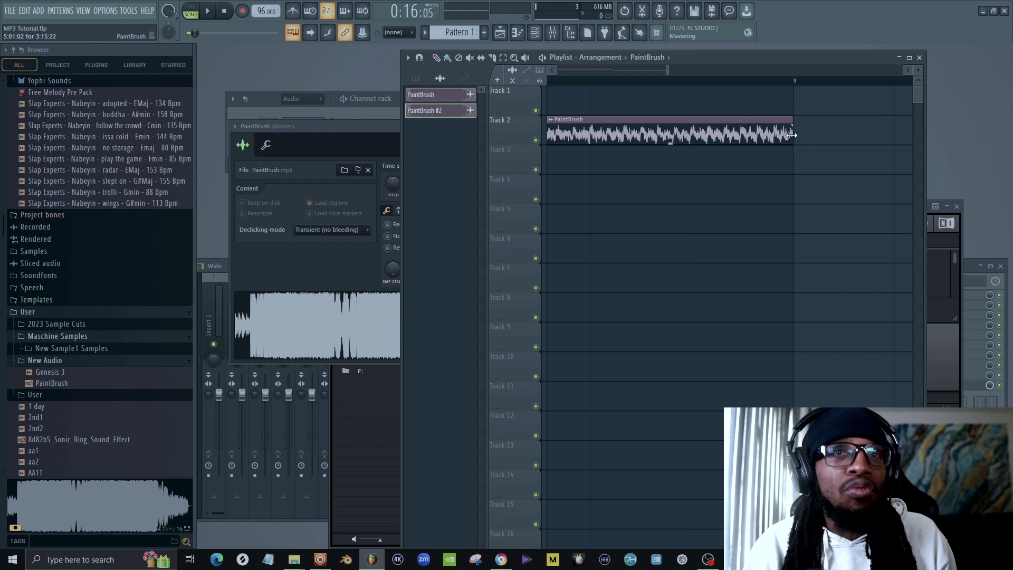
{"action": "mouse_move", "coordinate": [675, 70]}
{"action": "left_mouse_down"}
{"action": "mouse_move", "coordinate": [702, 70]}
{"action": "mouse_move", "coordinate": [611, 70]}
{"action": "mouse_move", "coordinate": [730, 70]}
{"action": "mouse_move", "coordinate": [641, 69]}
{"action": "left_mouse_up"}
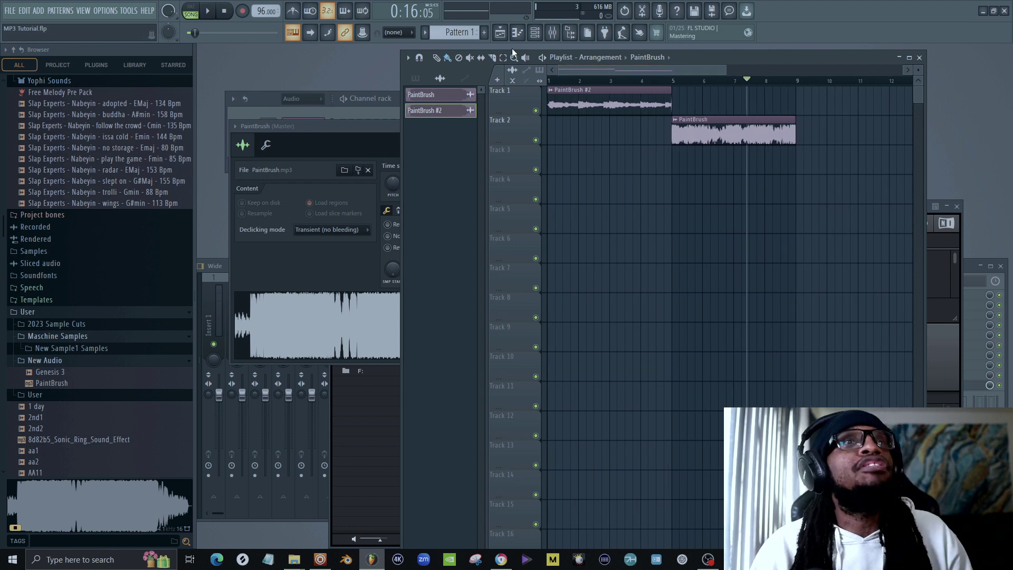
Select bars 1–4 on the playlist ruler and open the render save dialog with Ctrl+Shift+R.
{"action": "left_click", "coordinate": [554, 84]}
{"action": "left_click", "coordinate": [555, 83]}
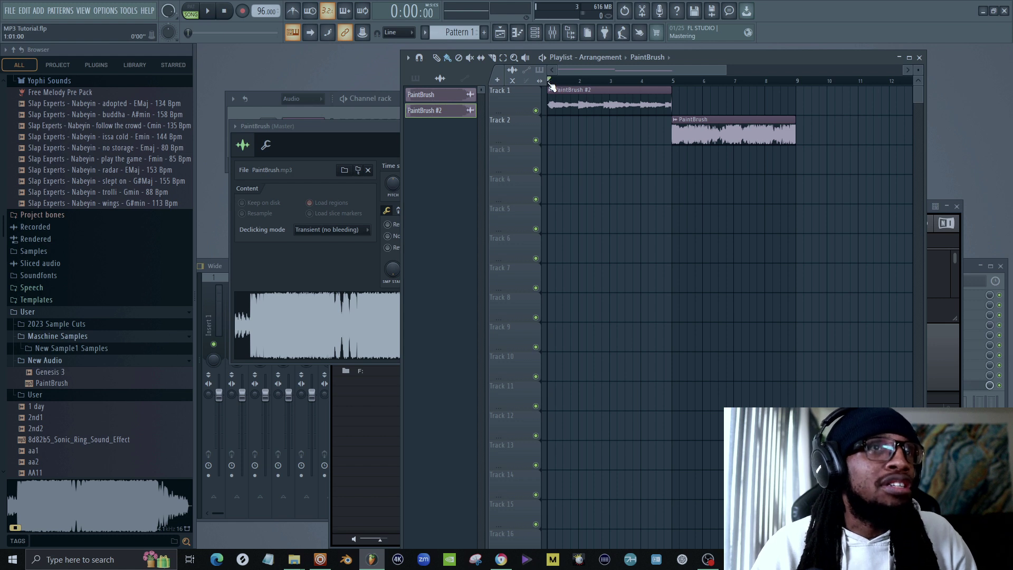
{"action": "left_click_drag", "start_coordinate": [550, 85], "coordinate": [673, 90]}
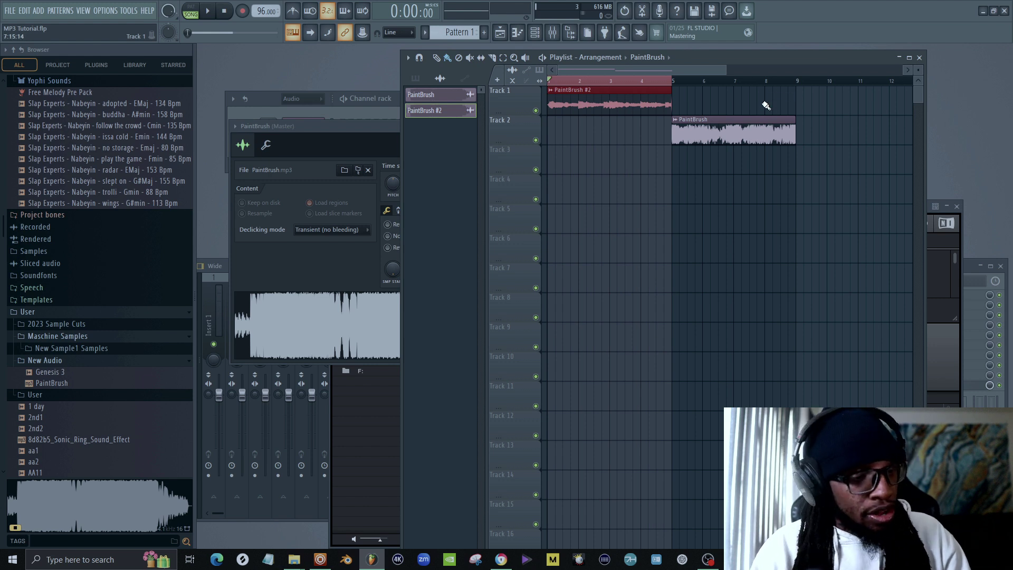
{"action": "key", "text": "ctrl+shift+r"}
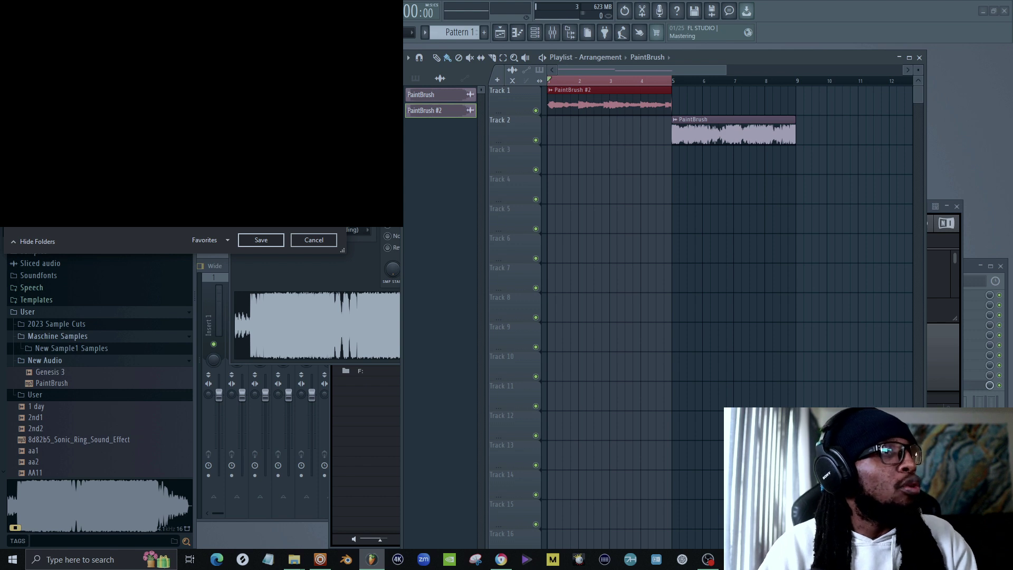
Render the selection as MP3 Tutorial1.wav, move to bar 5, and load MP3 Tutorial1 into Maschine's Sound 1.
{"action": "left_click", "coordinate": [261, 239]}
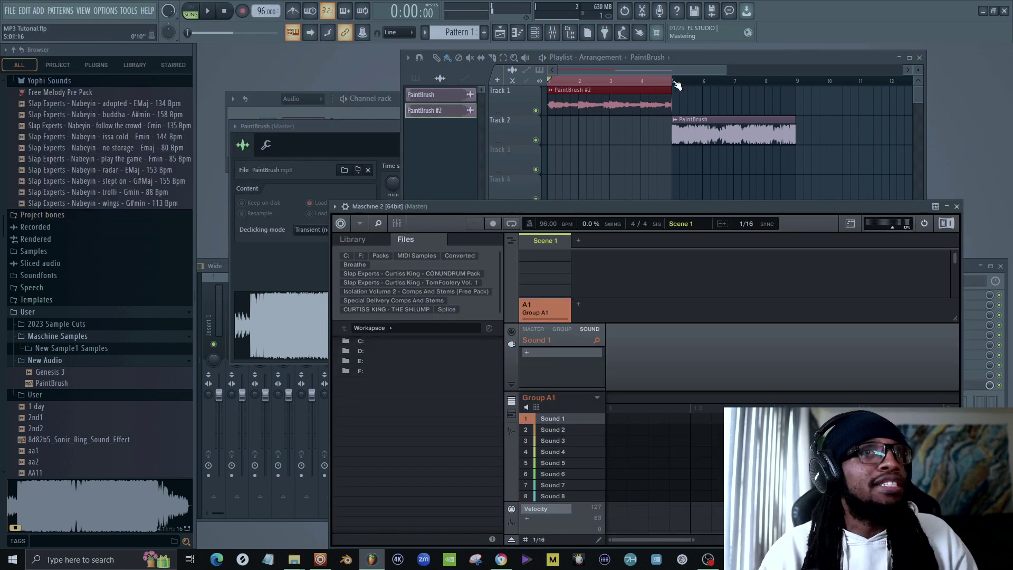
{"action": "left_click", "coordinate": [681, 85]}
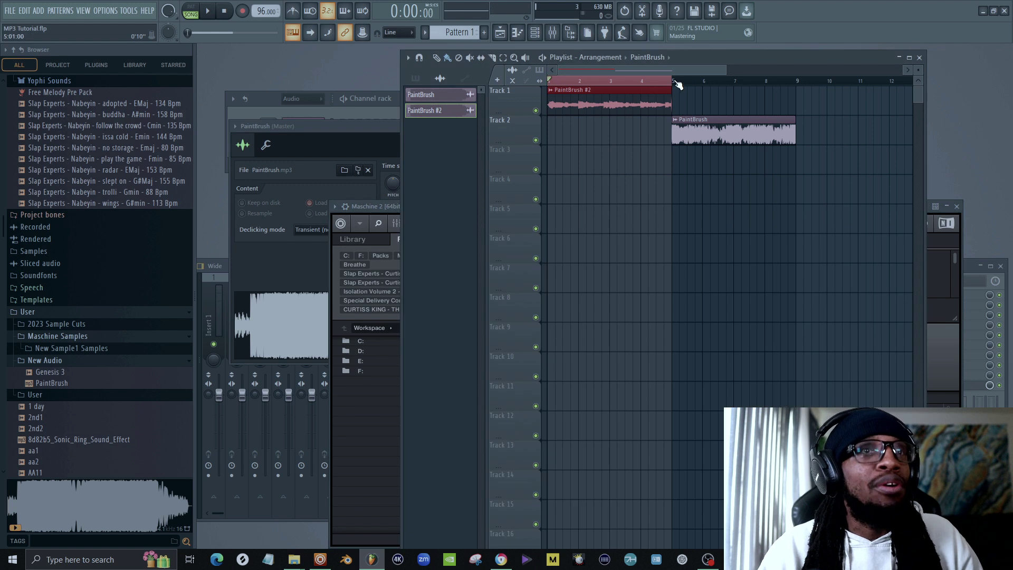
{"action": "left_click", "coordinate": [676, 82]}
{"action": "mouse_move", "coordinate": [69, 441]}
{"action": "left_mouse_down"}
{"action": "mouse_move", "coordinate": [86, 457]}
{"action": "mouse_move", "coordinate": [68, 464]}
{"action": "mouse_move", "coordinate": [142, 486]}
{"action": "mouse_move", "coordinate": [469, 496]}
{"action": "mouse_move", "coordinate": [590, 430]}
{"action": "mouse_move", "coordinate": [577, 421]}
{"action": "mouse_move", "coordinate": [100, 443]}
{"action": "mouse_move", "coordinate": [60, 455]}
{"action": "mouse_move", "coordinate": [95, 448]}
{"action": "mouse_move", "coordinate": [74, 442]}
{"action": "mouse_move", "coordinate": [562, 429]}
{"action": "mouse_move", "coordinate": [561, 418]}
{"action": "left_mouse_up"}
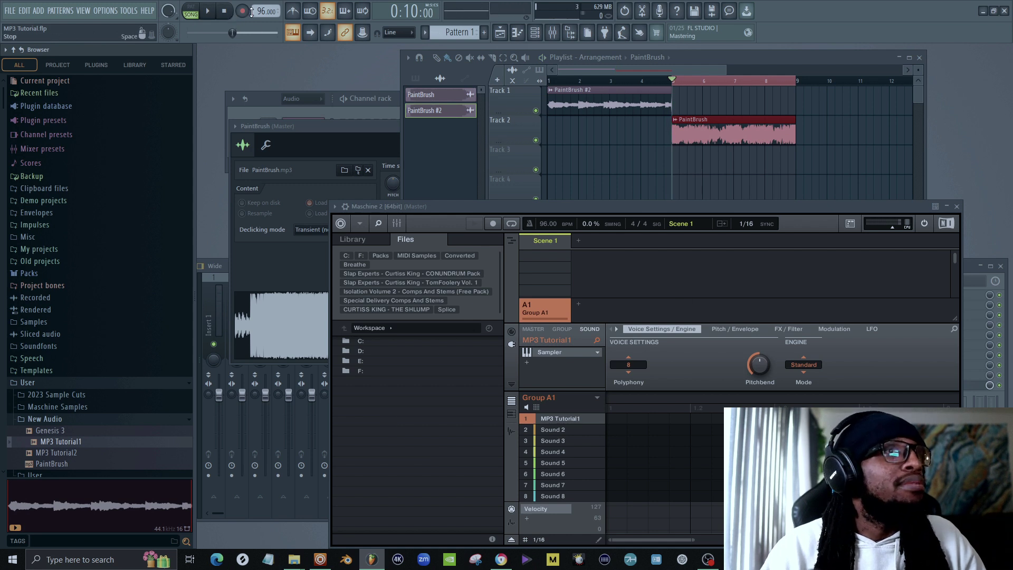
Delete both PaintBrush clips from the FL Studio playlist and reset the playhead.
{"action": "left_click", "coordinate": [703, 137]}
{"action": "right_click", "coordinate": [701, 139]}
{"action": "right_click", "coordinate": [587, 90]}
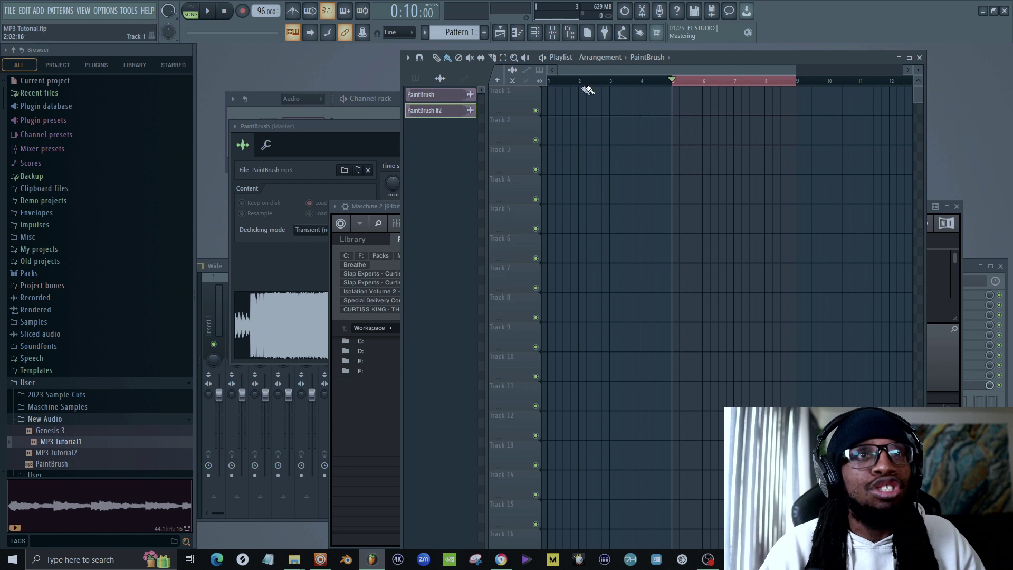
{"action": "left_click", "coordinate": [701, 81]}
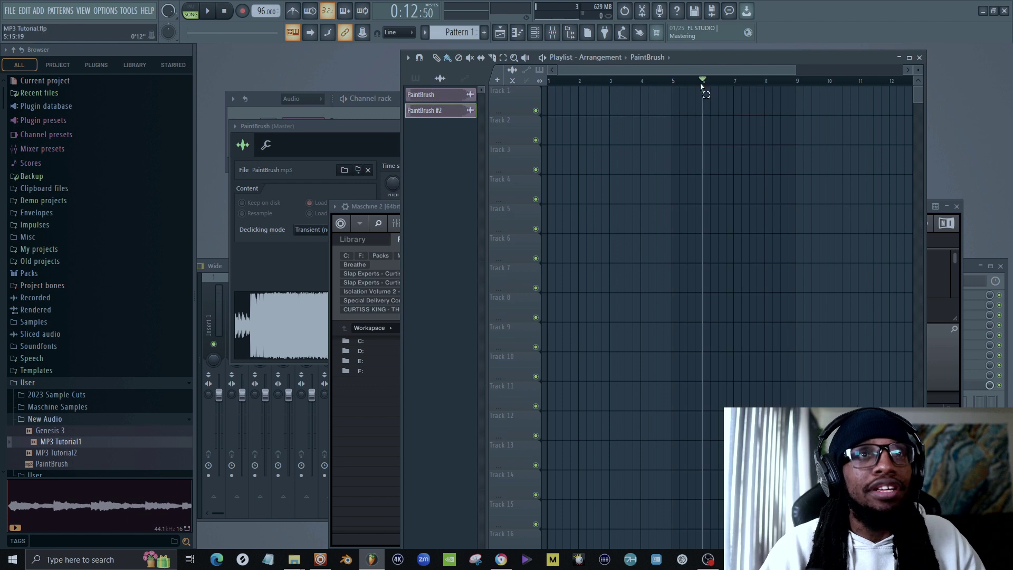
Load MP3 Tutorial2 into Maschine's Sound 2 and reselect the MP3 Tutorial1 sound.
{"action": "left_click", "coordinate": [388, 206]}
{"action": "left_click_drag", "start_coordinate": [56, 452], "coordinate": [575, 428]}
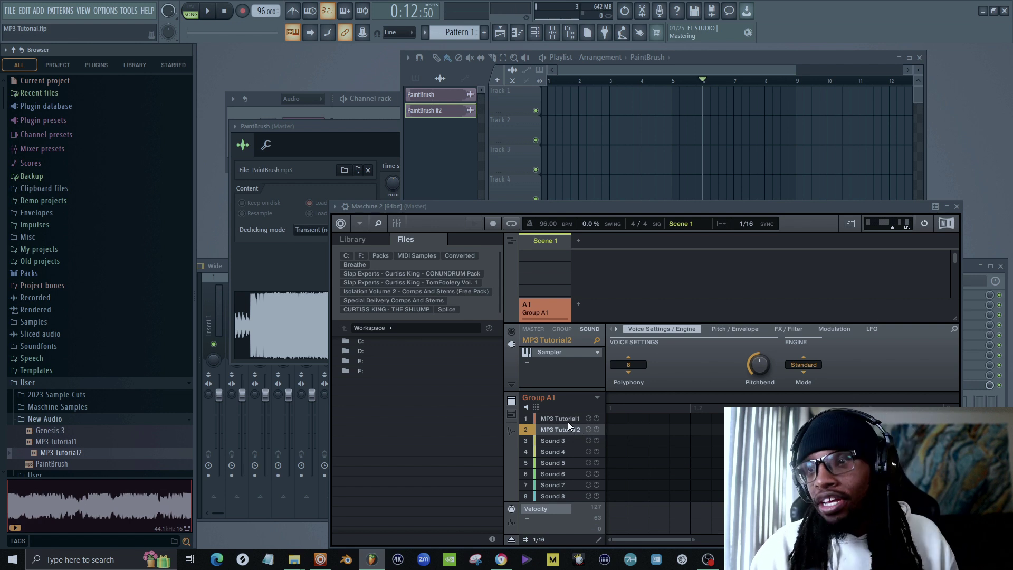
{"action": "left_click", "coordinate": [567, 421]}
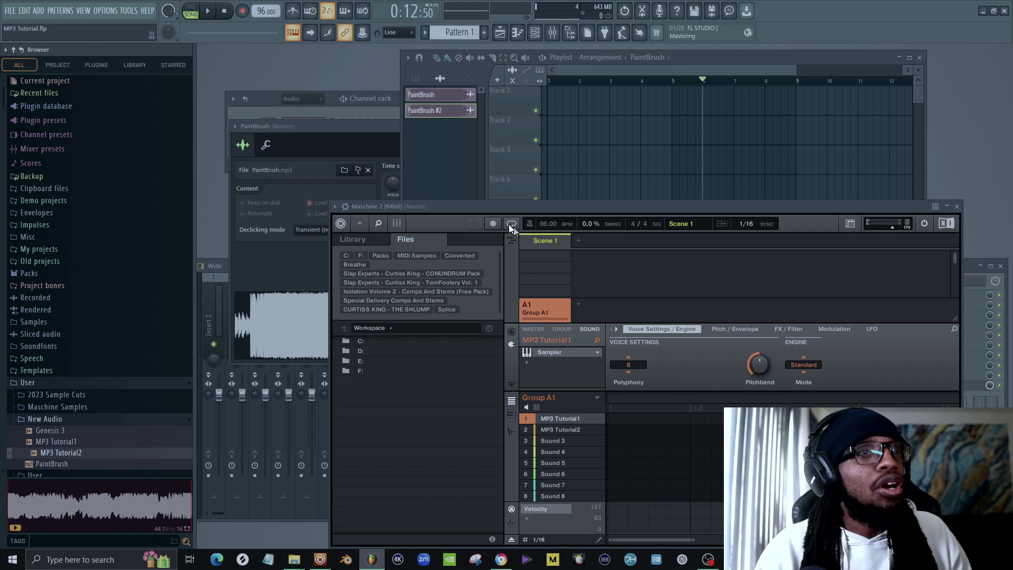
Save the Maschine project as 'mp3 Tutorial' and switch to the standalone Maschine window.
{"action": "left_click", "coordinate": [361, 226]}
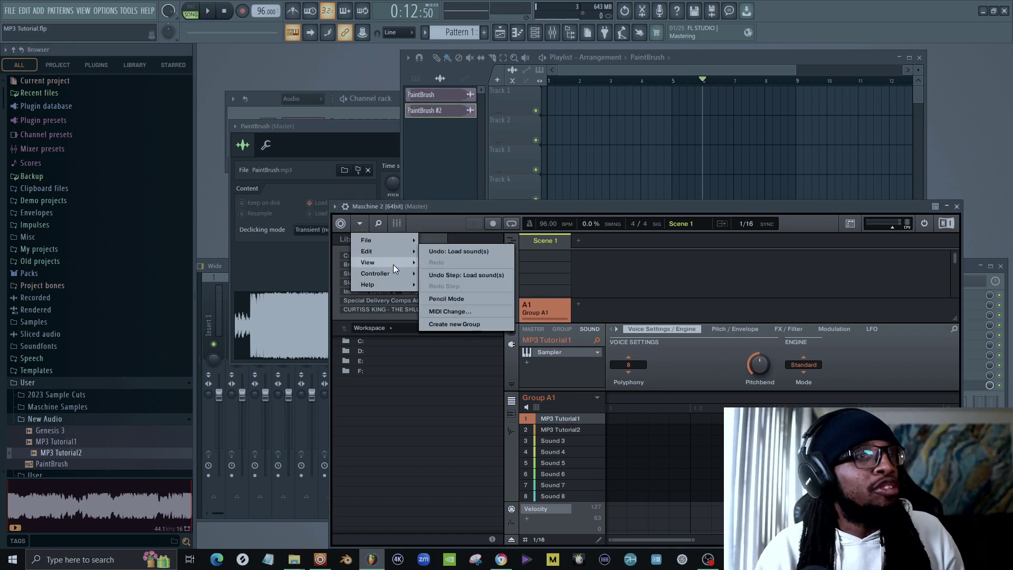
{"action": "mouse_move", "coordinate": [394, 239]}
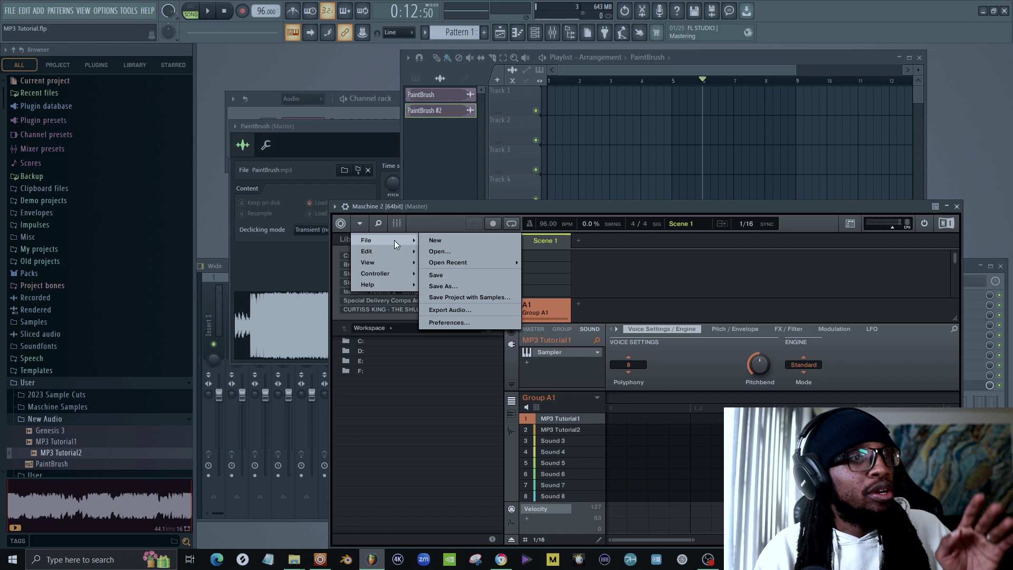
{"action": "left_click", "coordinate": [477, 285]}
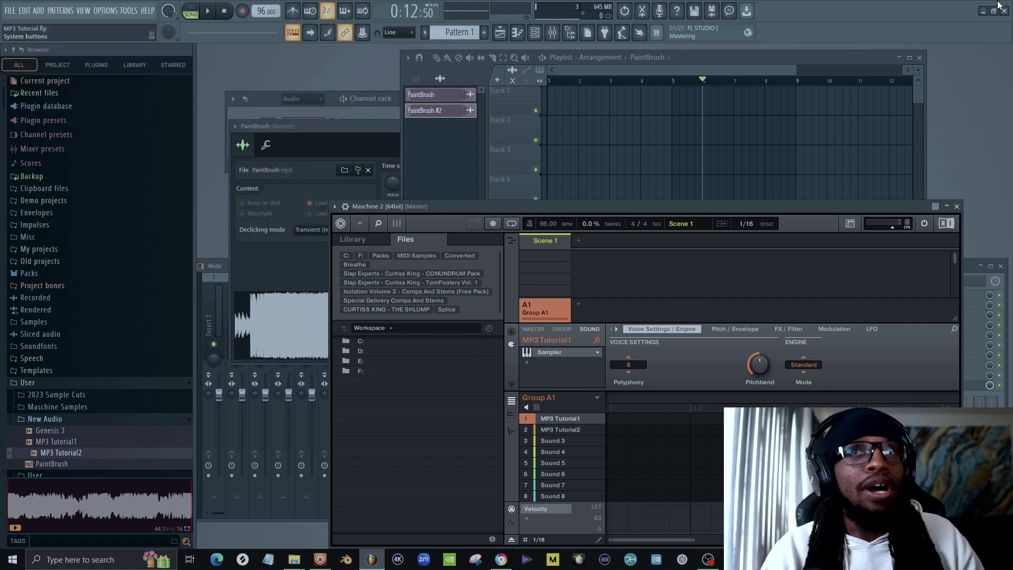
{"action": "key", "text": "alt+Tab"}
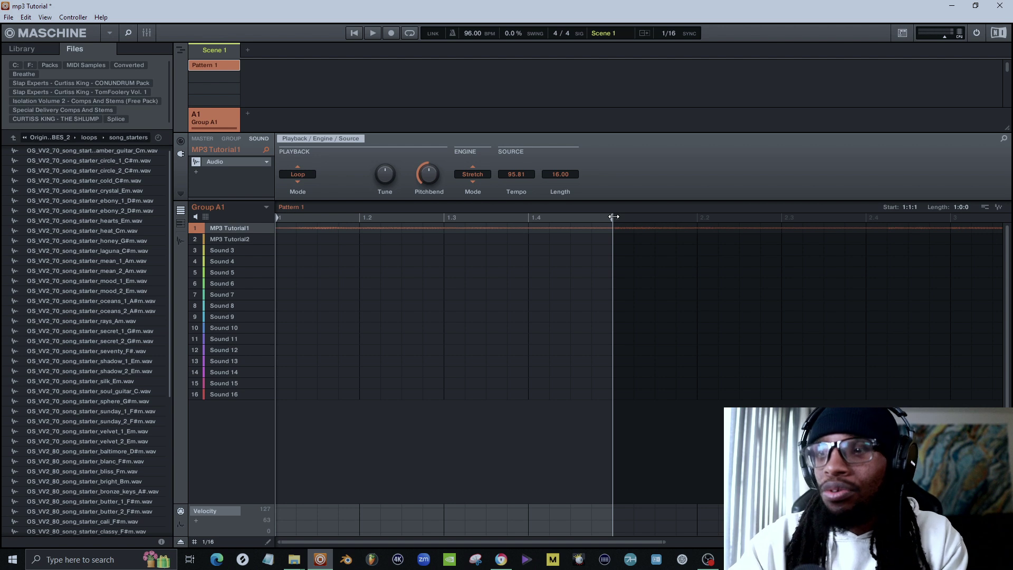
Set Pattern 1's length to 4:0:0, widen the timeline view, and start playback.
{"action": "left_click", "coordinate": [614, 217]}
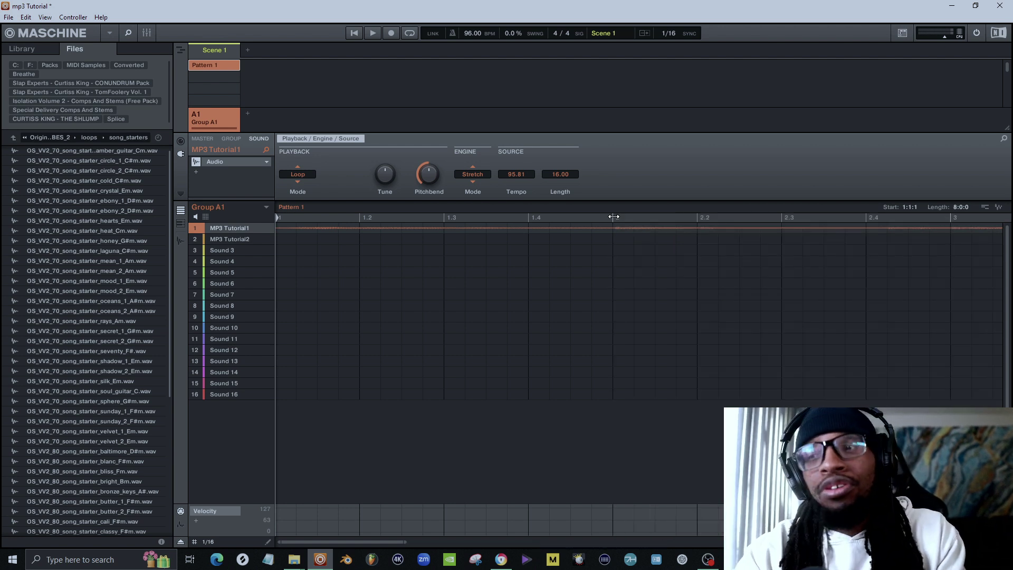
{"action": "left_click", "coordinate": [614, 216]}
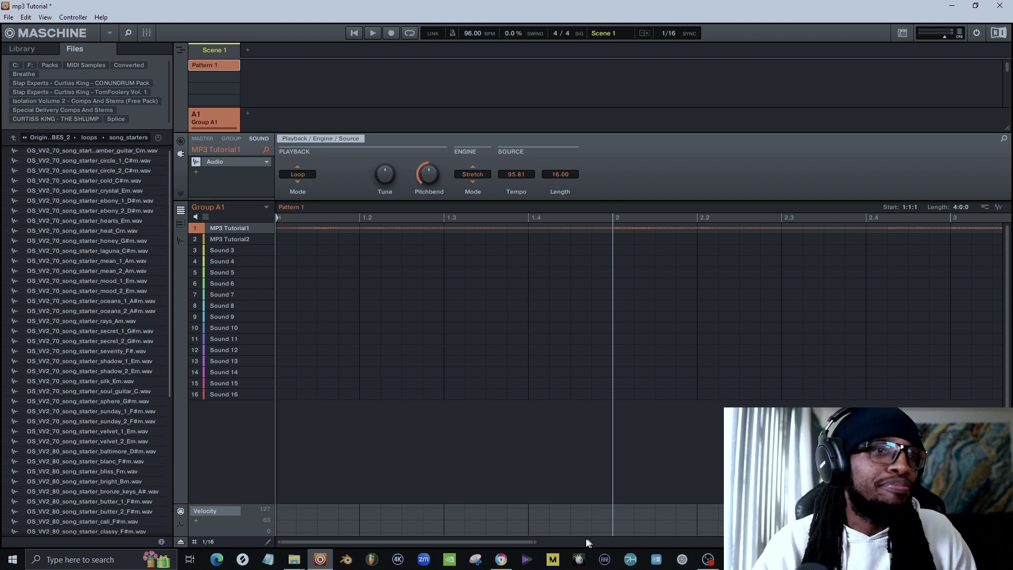
{"action": "left_click_drag", "start_coordinate": [533, 542], "coordinate": [892, 541]}
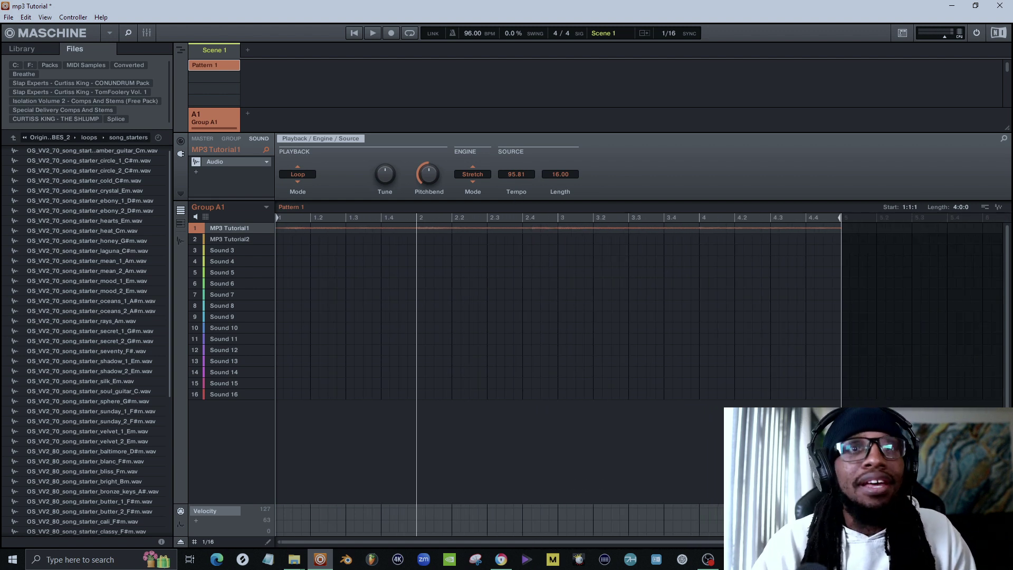
{"action": "key", "text": "space"}
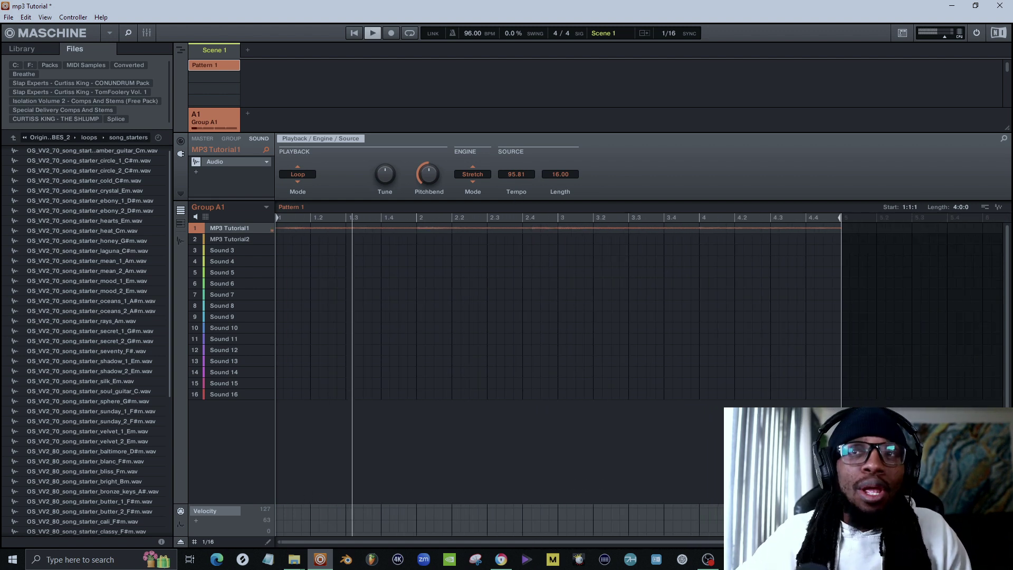
Stop playback of the four-bar Pattern 1.
{"action": "key", "text": "space"}
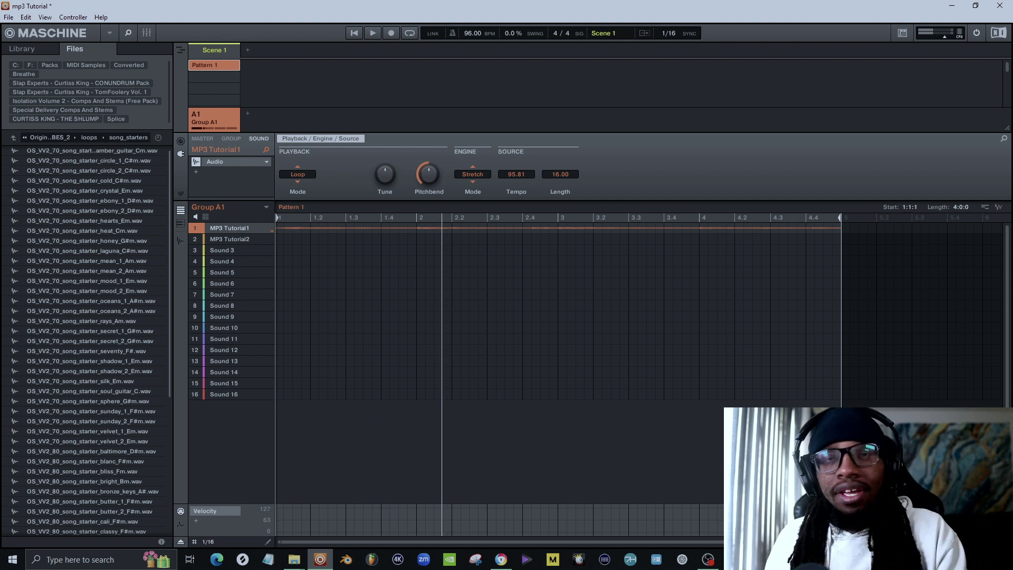